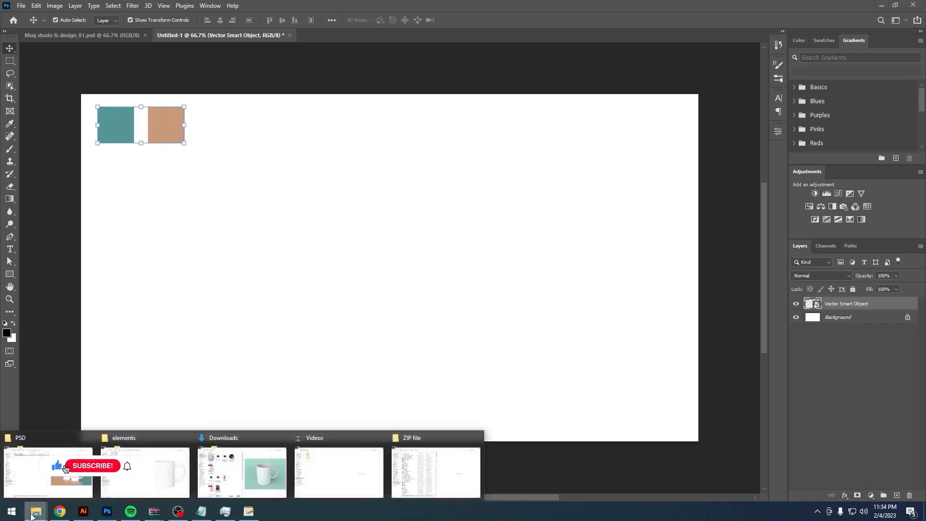
Open MUG.png, add the mug to the Untitled-1 design as a smart object, and scale it down near the canvas centre
double_click(163, 134)
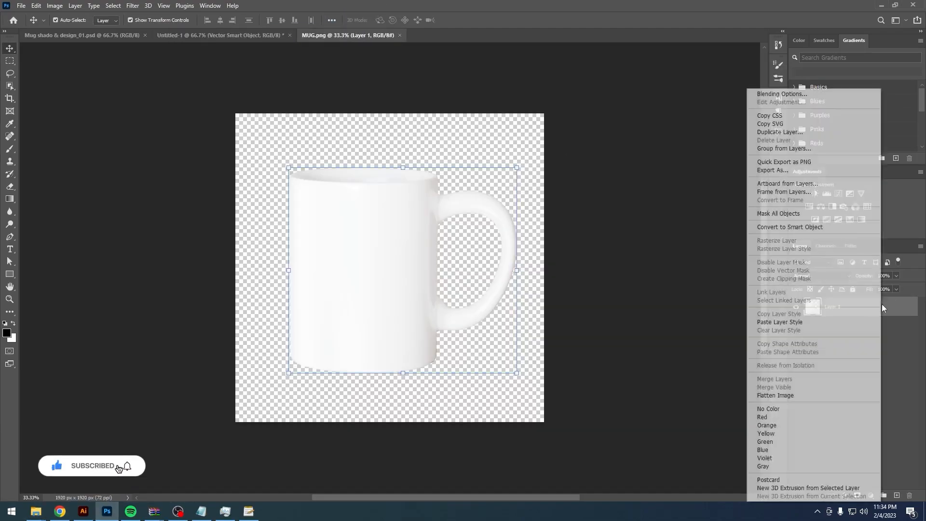
drag(334, 226, 330, 269)
key(ctrl+t)
drag(444, 165, 369, 206)
drag(331, 250, 382, 261)
key(Return)
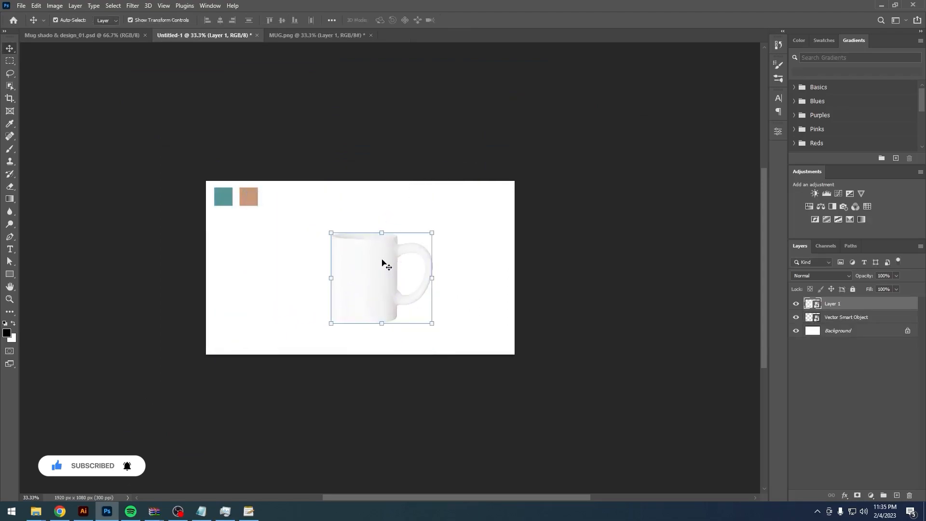
click(404, 288)
Draw a four-sided Pen shape with a diagonal edge over the canvas's left part and put its layer directly above the Background
scroll(398, 293, up, 1)
drag(261, 265, 276, 305)
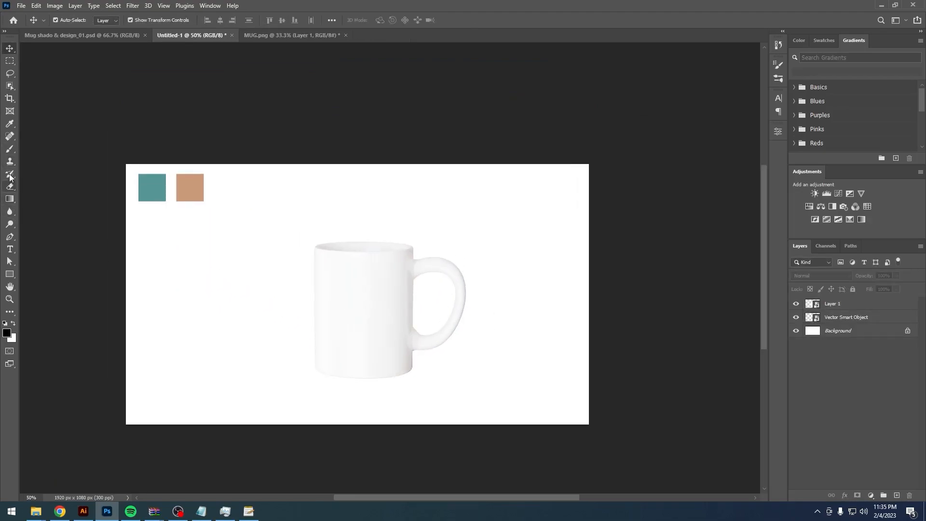
click(10, 237)
click(74, 21)
click(67, 28)
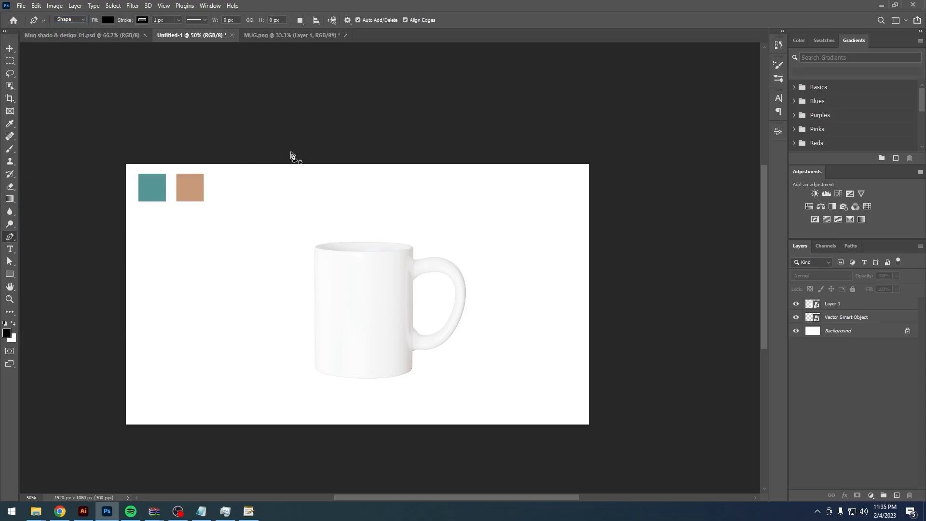
click(291, 152)
click(481, 448)
click(108, 440)
click(103, 137)
drag(849, 305, 850, 337)
Remove the diagonal shape's stroke and fill the shape with the tan colour sampled from the swatch
click(9, 49)
click(9, 262)
click(180, 20)
click(124, 40)
click(9, 49)
double_click(810, 332)
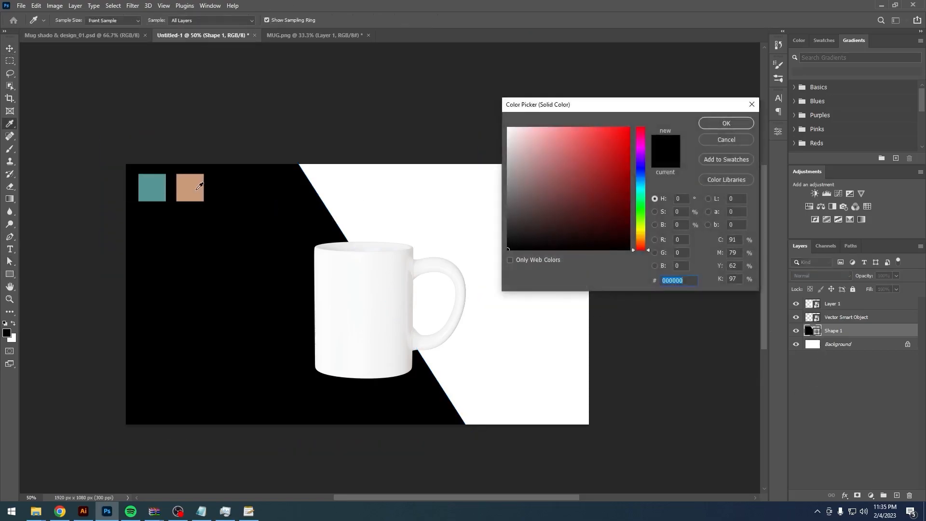
click(197, 190)
click(726, 124)
click(632, 193)
Shift the tan shape left behind the mug and compare the layout with Mug shado & design_01.psd
scroll(382, 300, up, 1)
scroll(370, 301, down, 1)
drag(363, 296, 374, 298)
drag(263, 289, 232, 284)
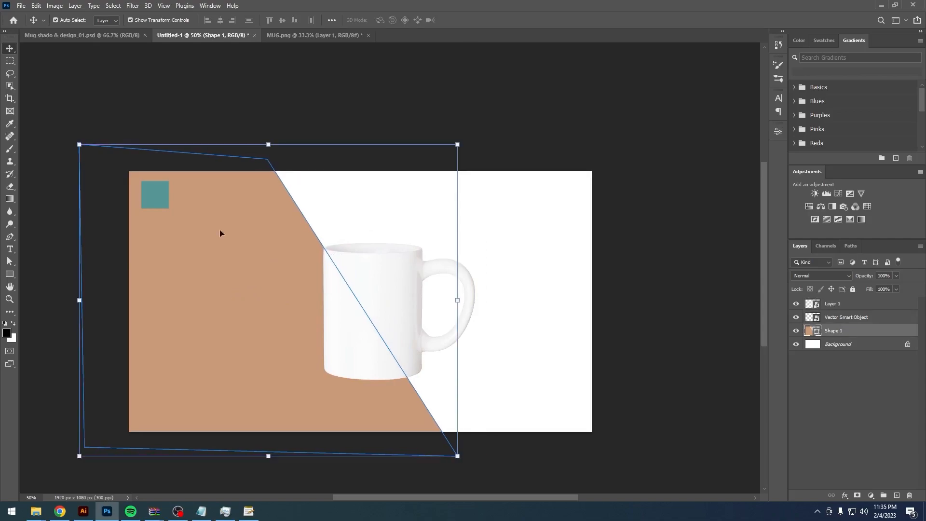
click(85, 35)
click(202, 36)
mouse_move(272, 262)
mouse_down()
mouse_move(262, 261)
mouse_move(272, 262)
mouse_up()
Move the tan shape's upper corner left and lower corner right to give the diagonal edge a flatter slant
click(10, 262)
drag(306, 141, 244, 169)
drag(270, 159, 229, 166)
drag(458, 455, 520, 462)
key(ctrl+t)
click(478, 20)
drag(489, 106, 502, 117)
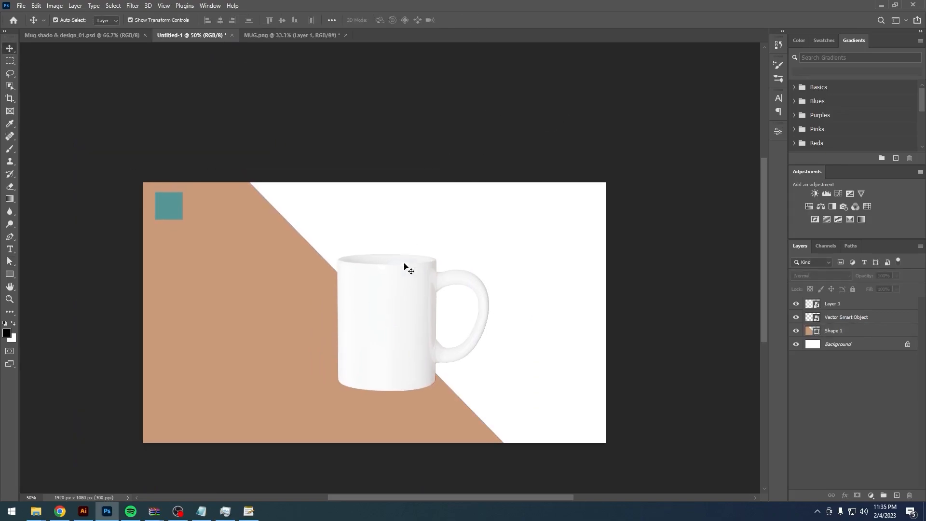
Trace the mug's inner opening with a closed Pen path and convert the path to a selection
click(406, 255)
key(ctrl+plus)
key(ctrl+plus)
key(ctrl+plus)
click(10, 236)
click(70, 20)
click(65, 29)
drag(336, 288, 438, 293)
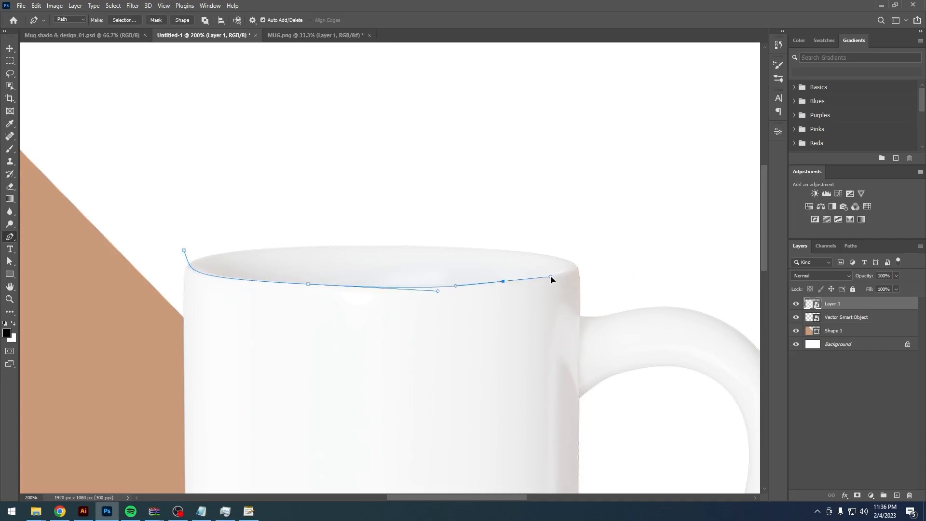
drag(472, 241, 317, 214)
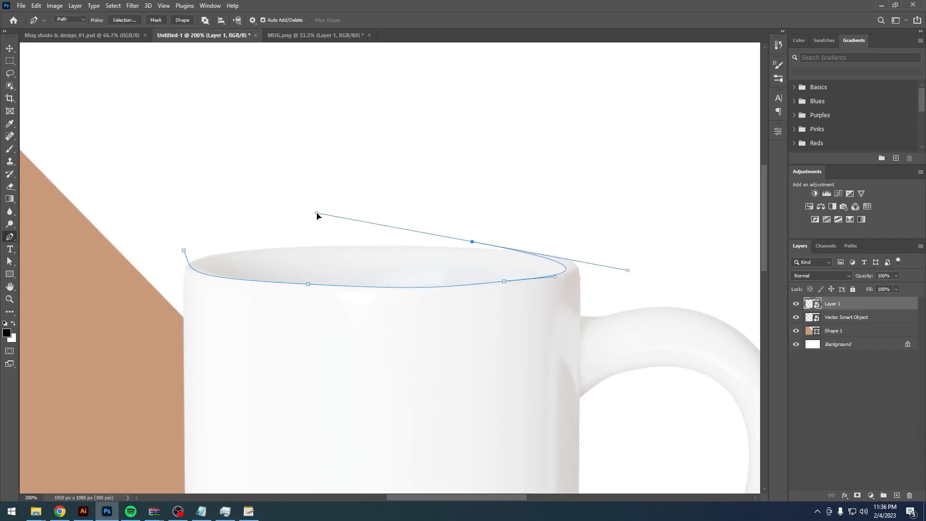
click(184, 251)
key(ctrl+Return)
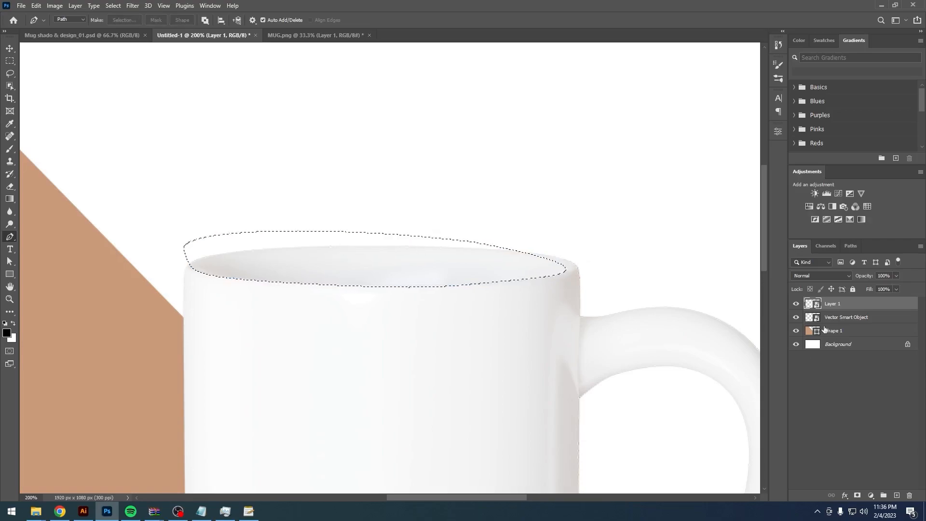
Fill the selected mug opening with a Solid Color layer in the sampled tan #ca9a7a and clip it to the mug layer
click(815, 318)
click(831, 304)
click(870, 495)
click(858, 325)
click(140, 328)
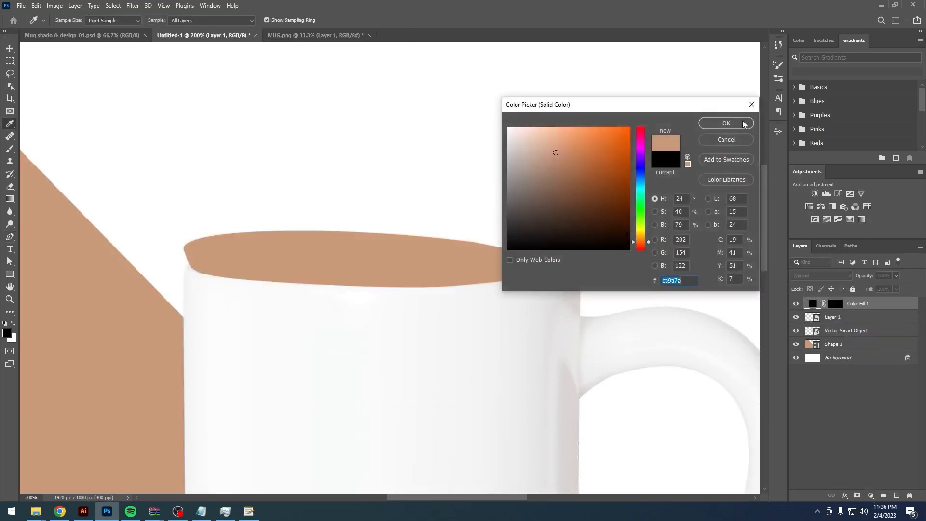
click(745, 125)
alt+click(872, 309)
Rename the mug image's layer as mug
scroll(377, 314, down, 3)
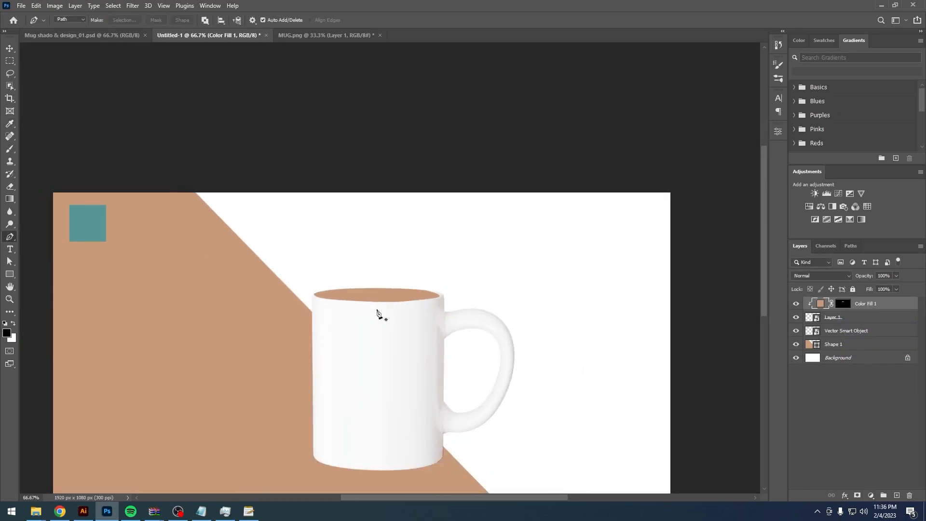
double_click(838, 317)
text(m)
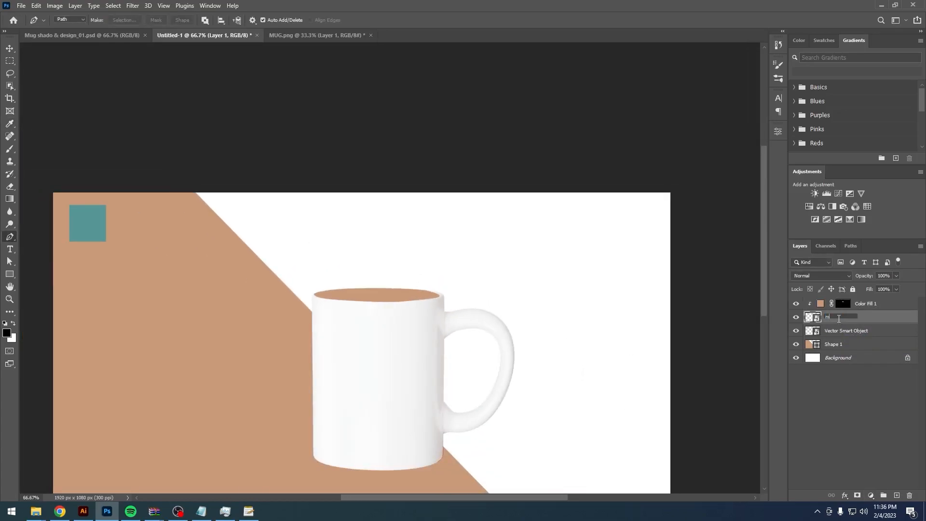
text(ug)
key(Return)
Recolour the mug opening's fill with the teal swatch #579695 and set its blend mode to Linear Burn
double_click(819, 306)
click(87, 222)
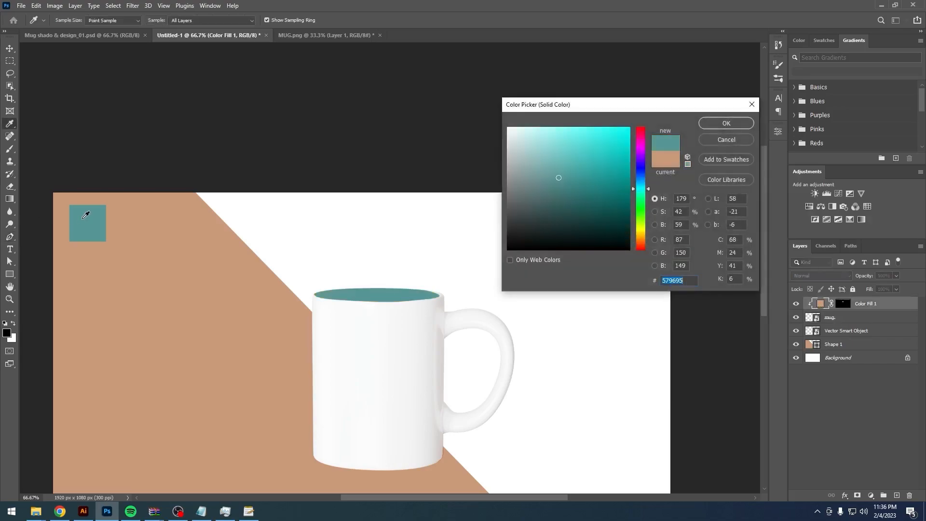
click(725, 122)
click(820, 275)
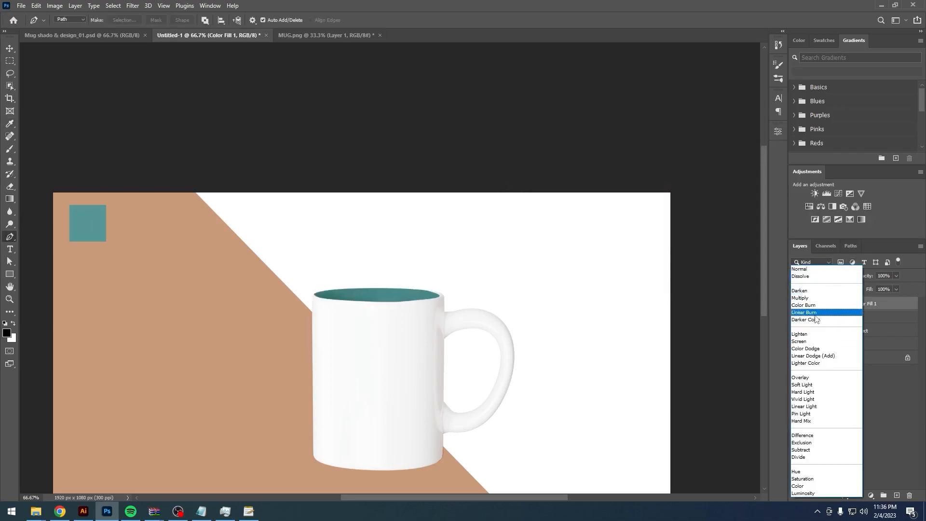
click(804, 312)
key(v)
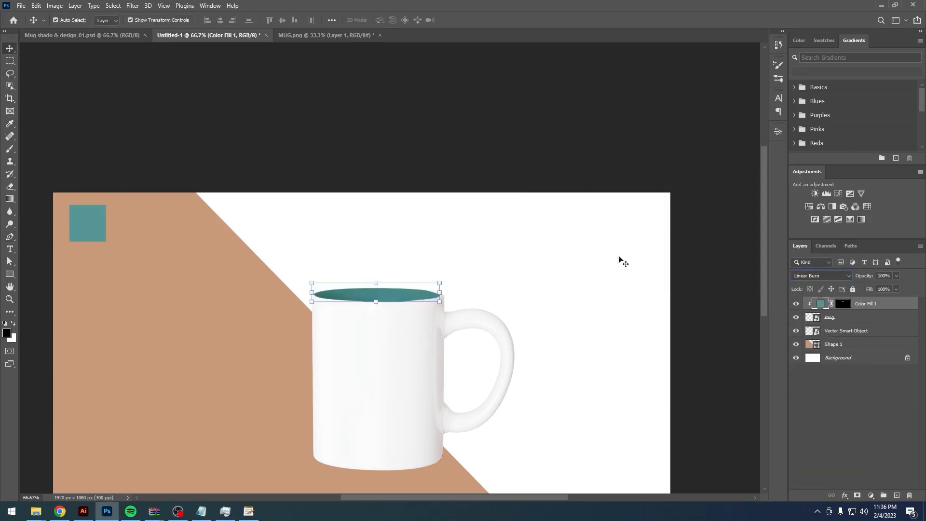
Add a clipped Levels adjustment above the colour fill, darken the midtones to about 0.86, and toggle the adjustment to compare
click(827, 193)
drag(703, 230, 708, 228)
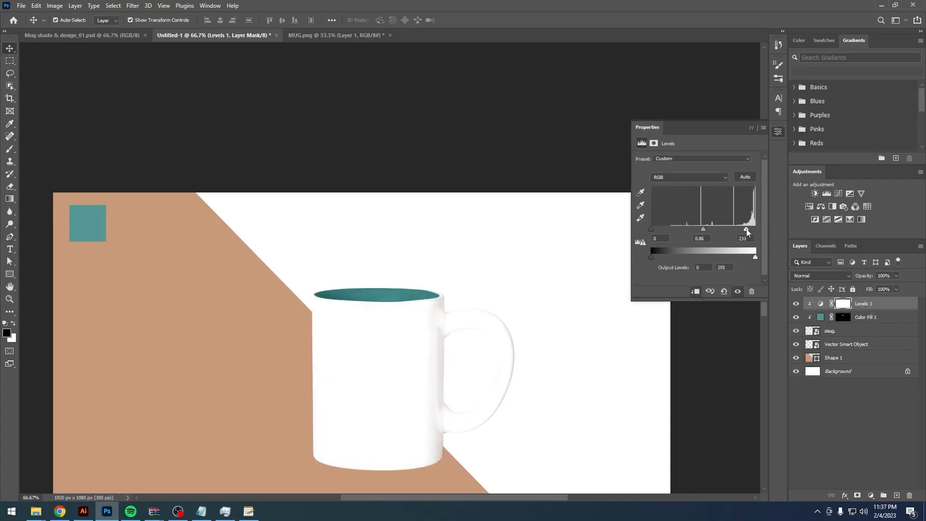
click(796, 303)
click(795, 303)
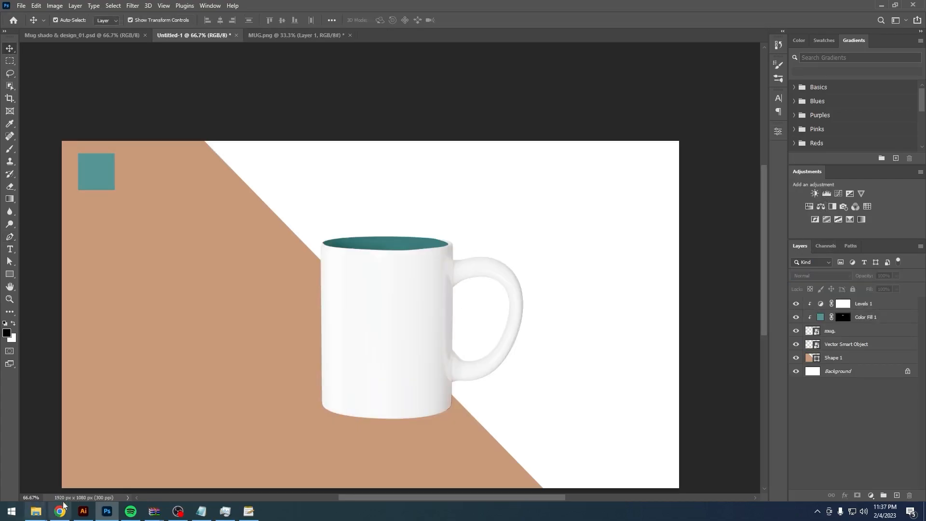
Bring the teal floral ornament over from Illustrator, scale it to about 10.45%, and place it on the mug's lower front
click(83, 510)
drag(421, 336, 387, 400)
click(477, 20)
drag(680, 209, 424, 296)
drag(372, 326, 386, 360)
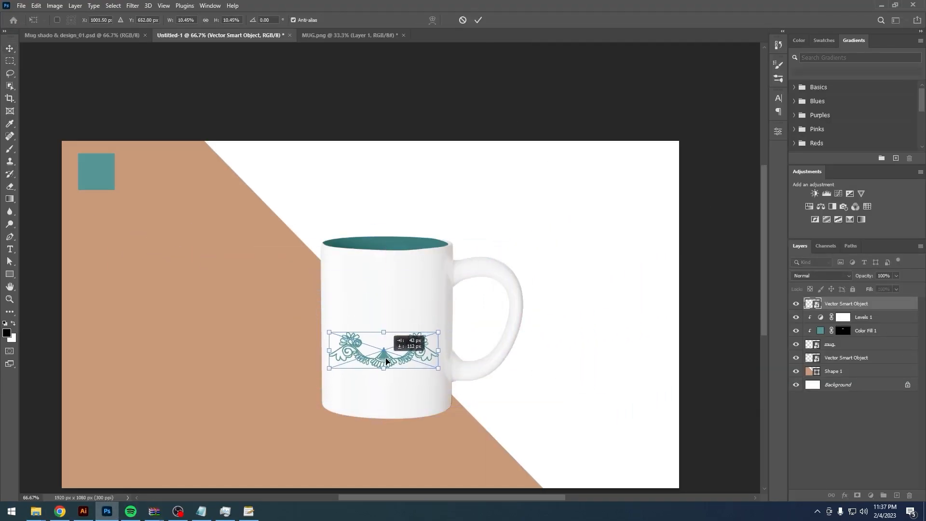
click(478, 20)
Bring the "FUEL YOUR DAY with Style" lettering over from Illustrator, scale it down, and place it above the ornament on the mug
click(83, 510)
drag(397, 180, 441, 275)
drag(423, 234, 378, 314)
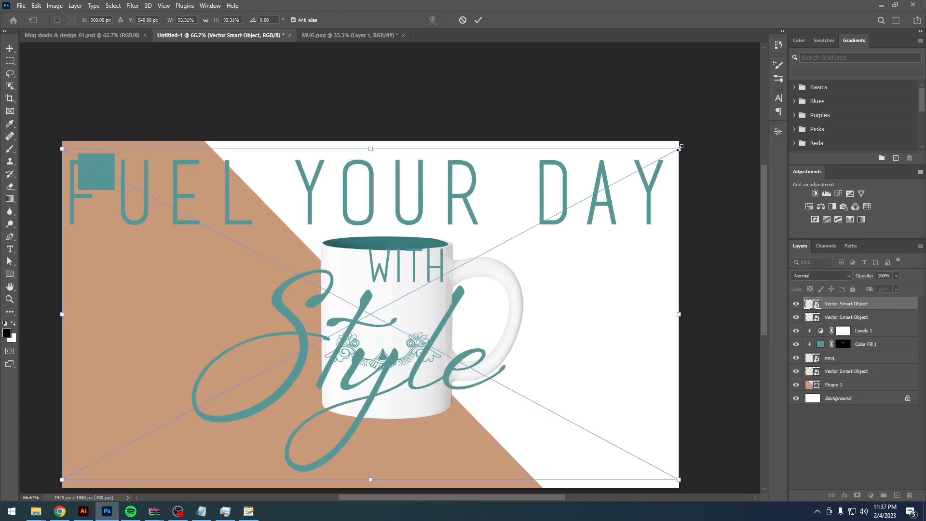
drag(678, 148, 413, 244)
drag(394, 298, 428, 300)
drag(391, 319, 391, 294)
click(477, 20)
Select the lettering and ornament layers together and nudge both upward on the mug
scroll(384, 360, up, 1)
click(383, 360)
shift+click(837, 308)
key(ctrl+z)
shift+click(841, 306)
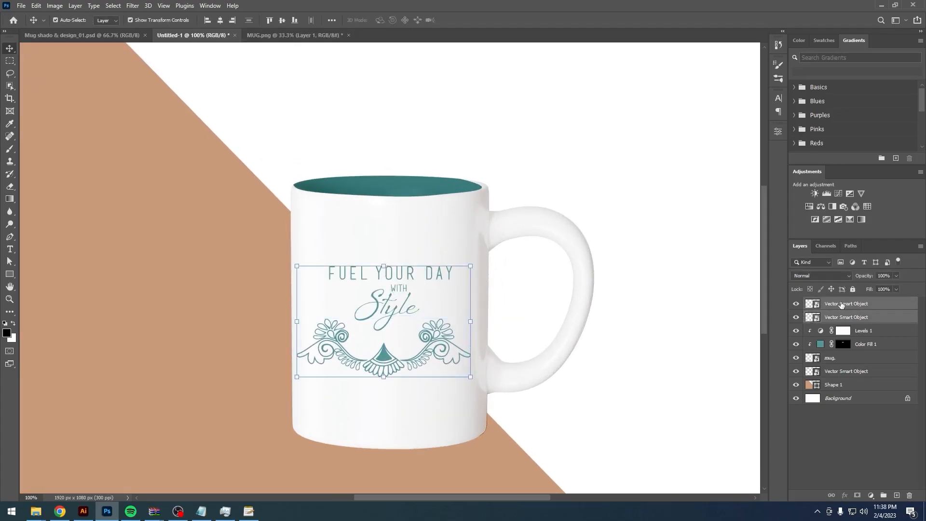
key(Up)
key(Up)
key(Up)
key(Up)
key(Up)
key(Up)
key(Up)
key(Up)
key(Up)
key(Up)
key(Up)
key(Up)
key(Up)
scroll(400, 358, down, 1)
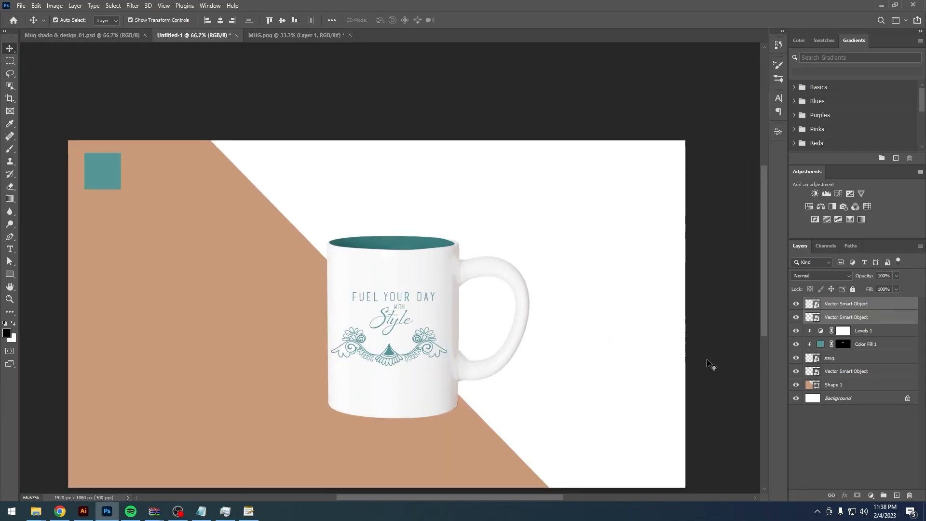
click(707, 361)
Enlarge the "FUEL YOUR DAY with Style" lettering slightly on the mug
scroll(387, 336, up, 1)
click(856, 305)
key(ctrl+t)
drag(461, 267, 464, 265)
key(Return)
Rename the lettering layer as copy and the ornament layer as design
click(842, 304)
text(copy)
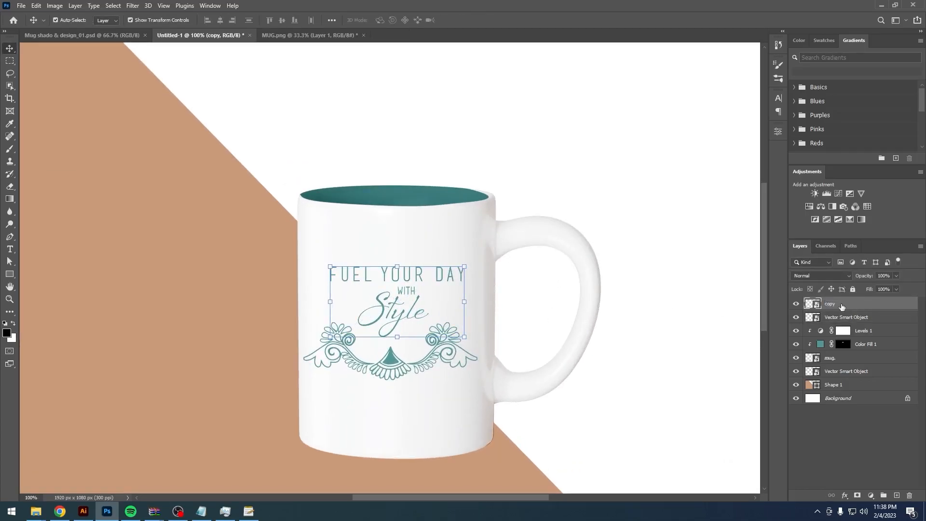
double_click(844, 317)
text(design)
key(Return)
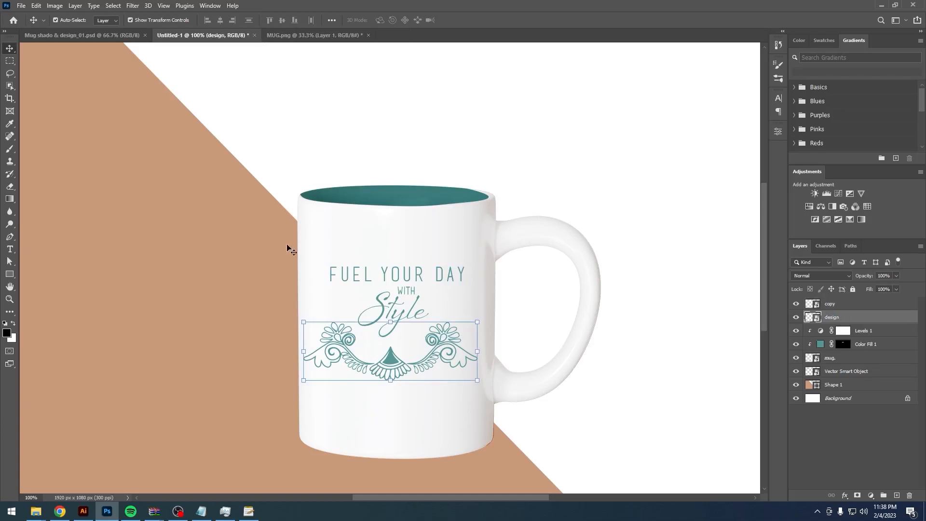
scroll(285, 244, down, 1)
click(39, 306)
Open the mug smart object and brush a light mug tone at 68% opacity over its lower-right edge on a new clipped layer
scroll(459, 377, up, 2)
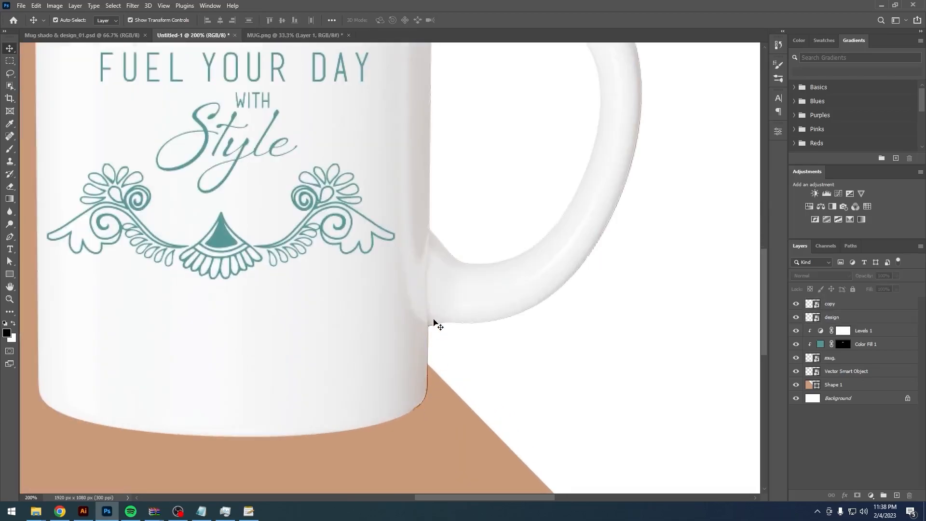
double_click(813, 359)
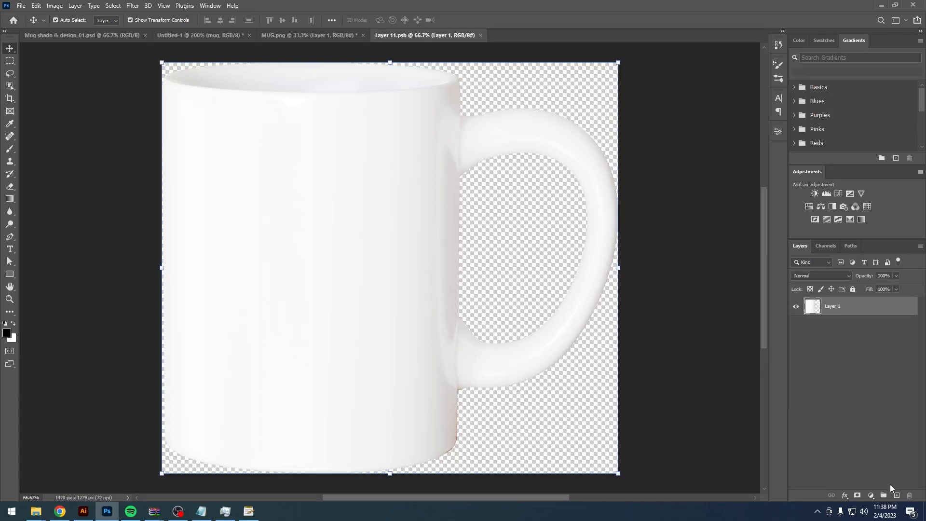
click(896, 496)
click(10, 149)
scroll(466, 418, up, 1)
drag(388, 318, 314, 319)
drag(399, 333, 396, 248)
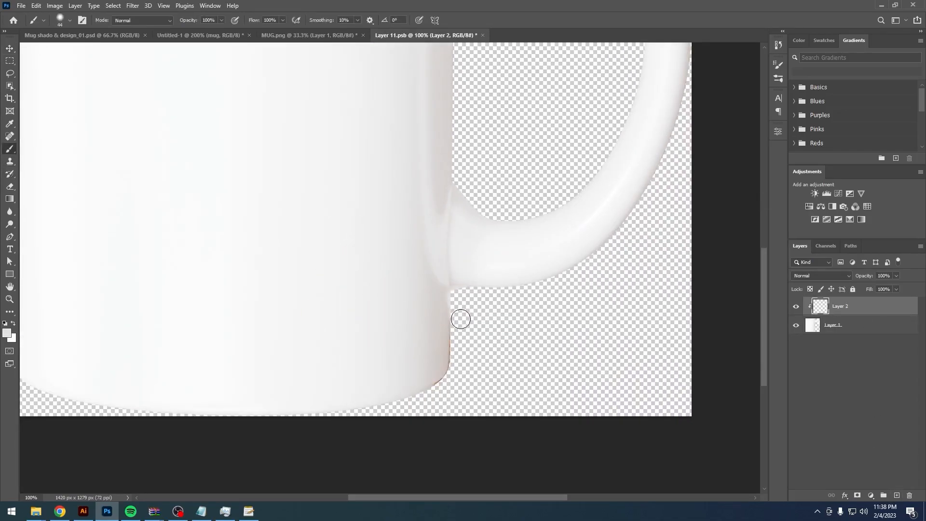
drag(415, 305, 418, 304)
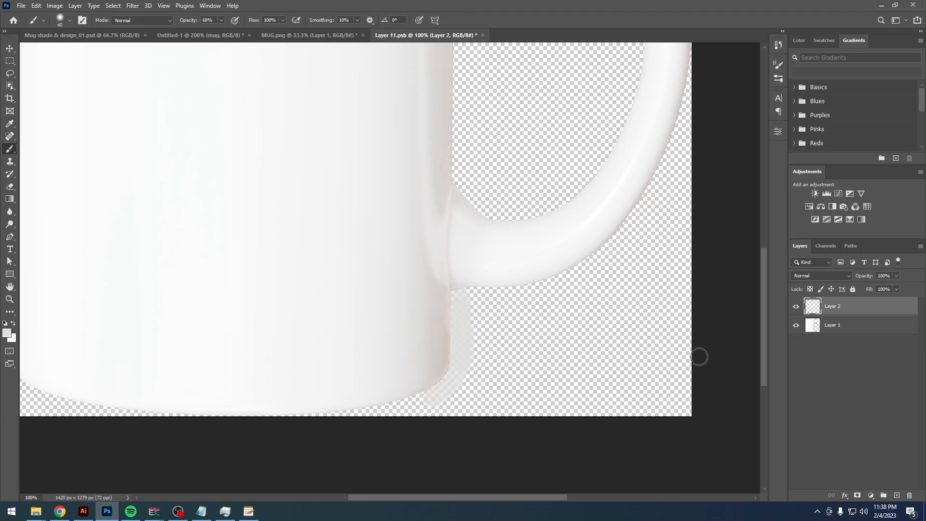
key(ctrl+alt+g)
Brush the light mug tone along the lower outer edge of the handle on the clipped layer
scroll(540, 291, down, 1)
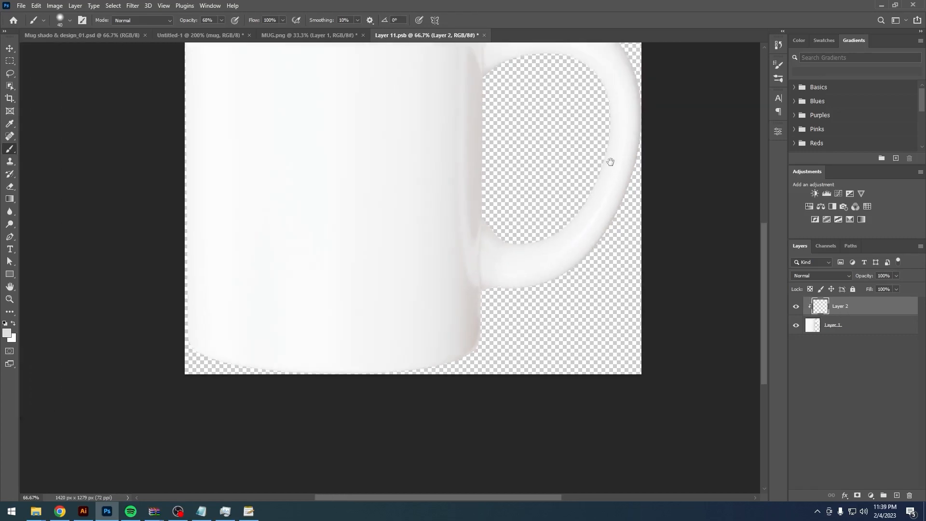
drag(607, 174, 580, 280)
scroll(580, 280, up, 1)
drag(635, 219, 416, 296)
mouse_move(520, 403)
mouse_down()
mouse_move(552, 220)
mouse_move(539, 233)
mouse_up()
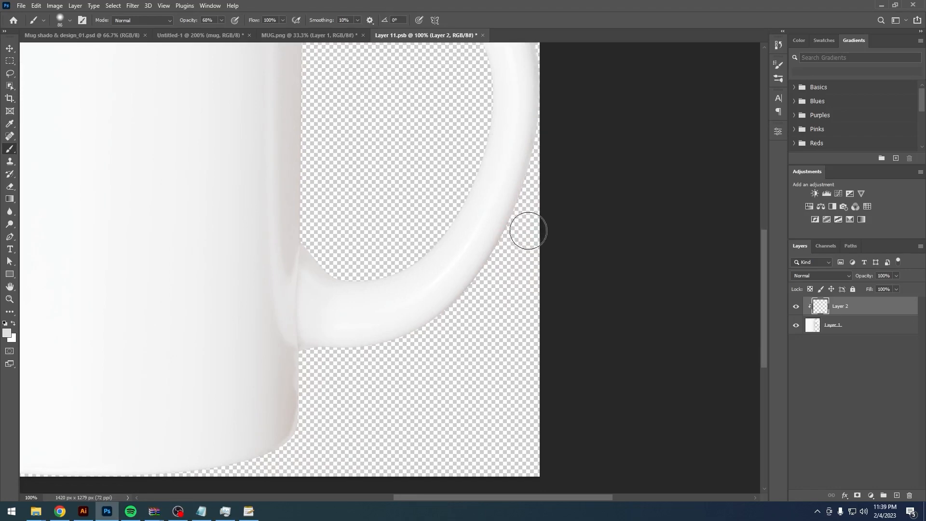
Save the retouched mug smart object and close it to return to the main design
scroll(398, 359, down, 3)
key(ctrl+s)
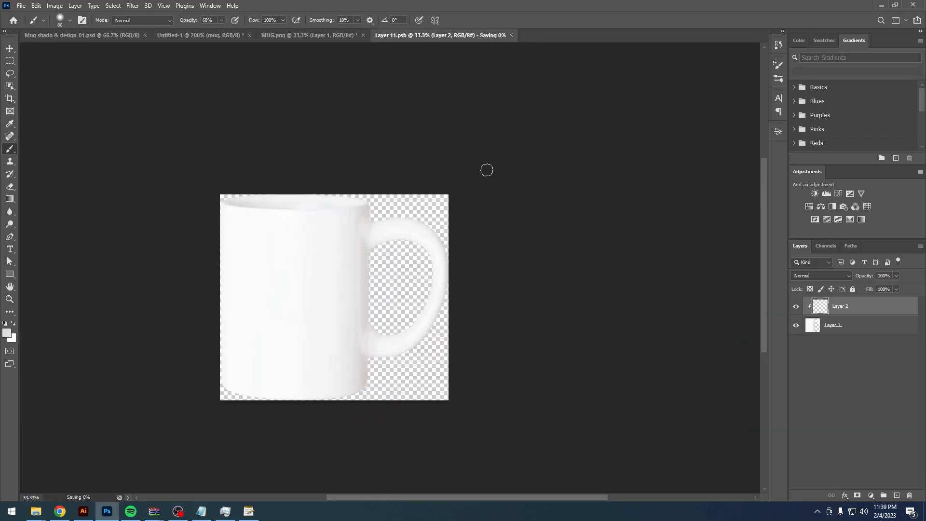
key(ctrl+w)
scroll(455, 305, down, 1)
scroll(480, 307, down, 1)
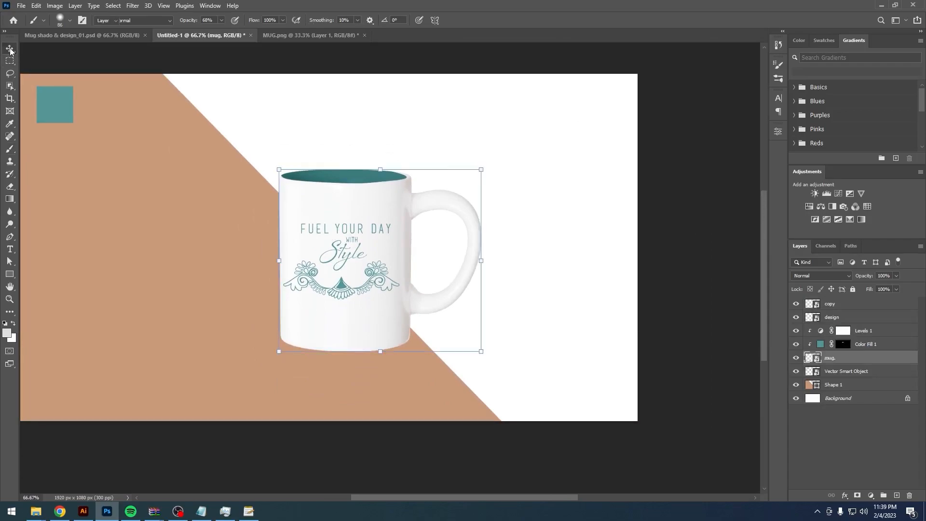
Load the mug's outline as a selection and fill it with black on a new layer beneath the mug
key(v)
click(816, 362)
ctrl+click(810, 361)
ctrl+click(896, 495)
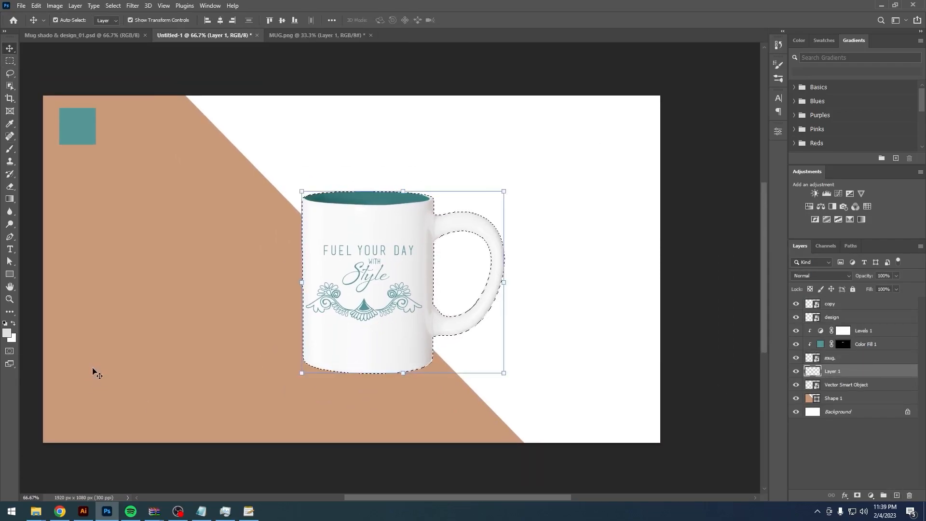
click(7, 332)
click(512, 251)
click(726, 123)
click(36, 6)
click(54, 157)
click(522, 129)
key(ctrl+d)
Distort the black silhouette into a flat cast shadow extending right from the mug's base and erase the part left of the mug
key(ctrl+t)
drag(403, 191, 506, 346)
drag(468, 359, 440, 359)
drag(479, 346, 484, 345)
click(477, 20)
key(e)
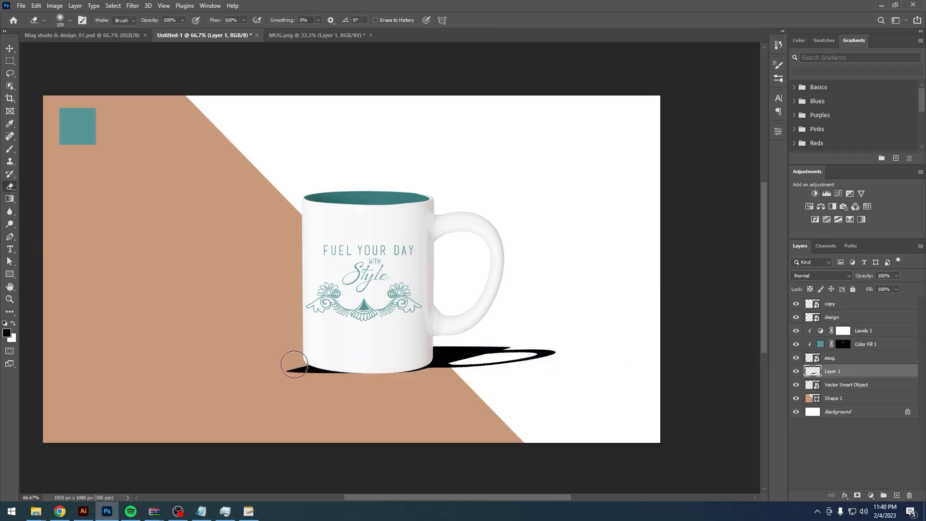
Convert the shadow layer to a smart object and rename it as logn shadow
right_click(864, 377)
click(766, 224)
text(ow)
key(Return)
Soften the logn shadow layer with a Blur Gallery filter, placing its blur controls along the shadow from the mug's base
click(133, 6)
mouse_move(241, 137)
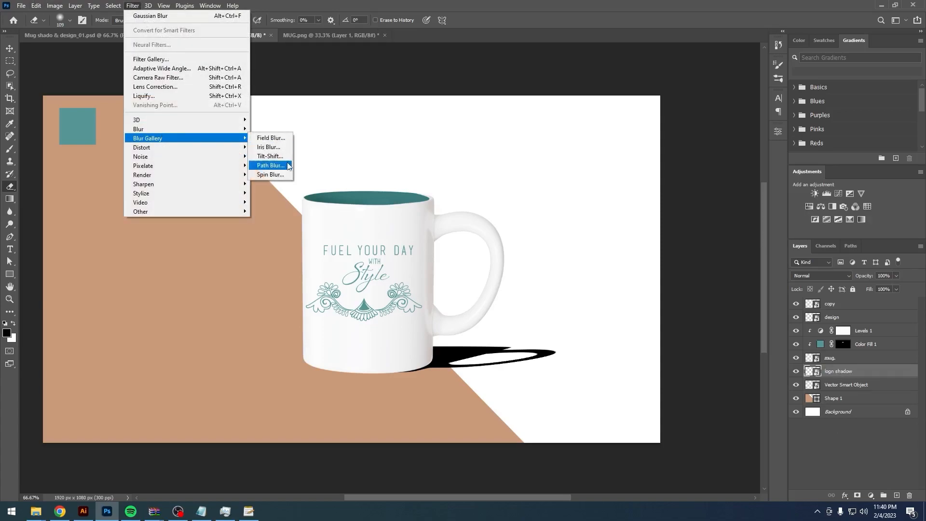
click(318, 152)
drag(413, 269, 413, 368)
drag(414, 333, 475, 328)
drag(592, 333, 541, 337)
drag(414, 368, 394, 366)
click(341, 20)
Add a solid color fill layer above the Background, using the teal sampled from the swatch square
click(871, 495)
click(869, 325)
click(116, 126)
click(727, 123)
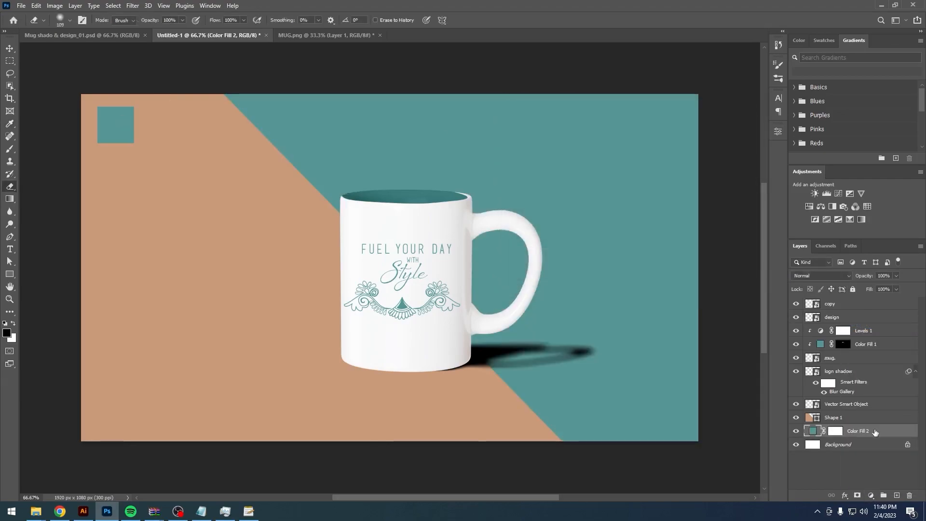
Set the logn shadow layer to Multiply at 67% opacity and correct its name to long shadow
click(852, 406)
click(838, 371)
click(817, 276)
click(815, 300)
double_click(834, 370)
text(ng)
key(Return)
drag(866, 277, 850, 279)
Add a mask to the long shadow layer and fade the shadow's far end with a black-to-white Foreground to Background gradient
click(857, 495)
key(g)
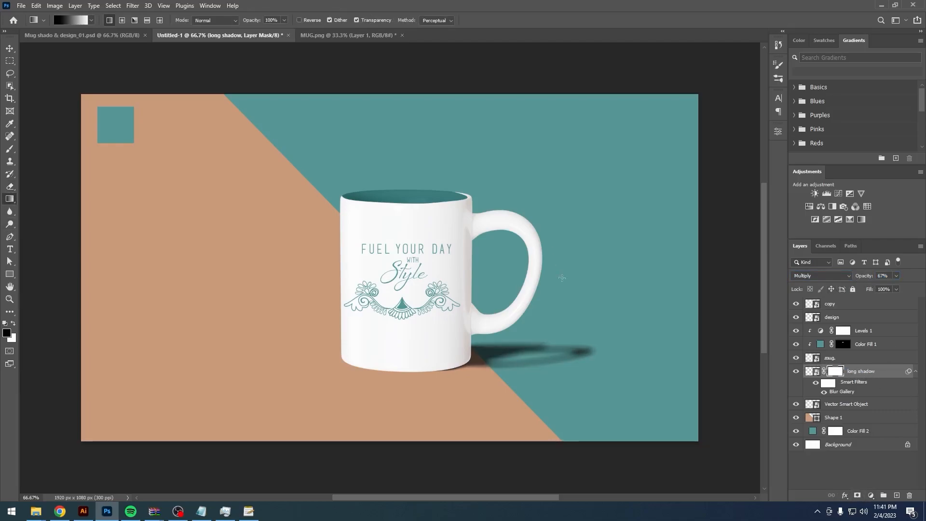
click(72, 20)
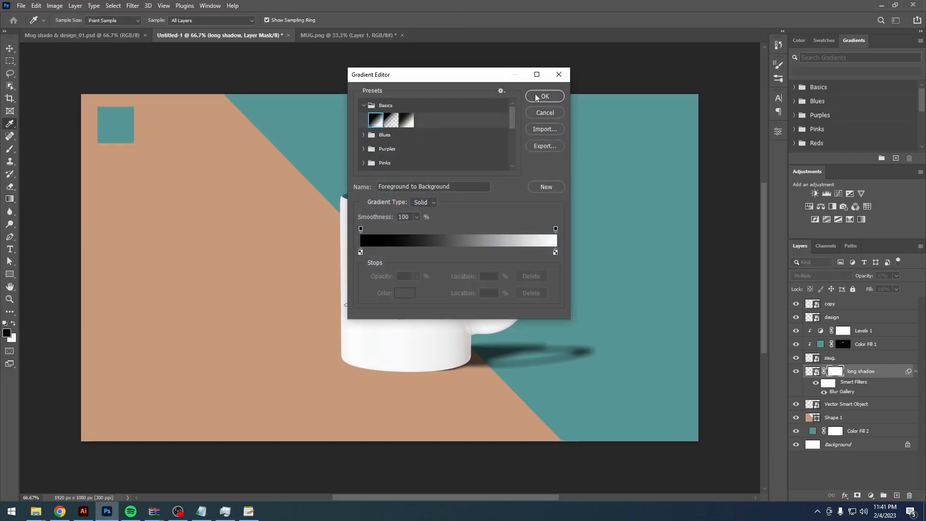
click(537, 97)
drag(507, 340, 515, 352)
drag(601, 328, 398, 336)
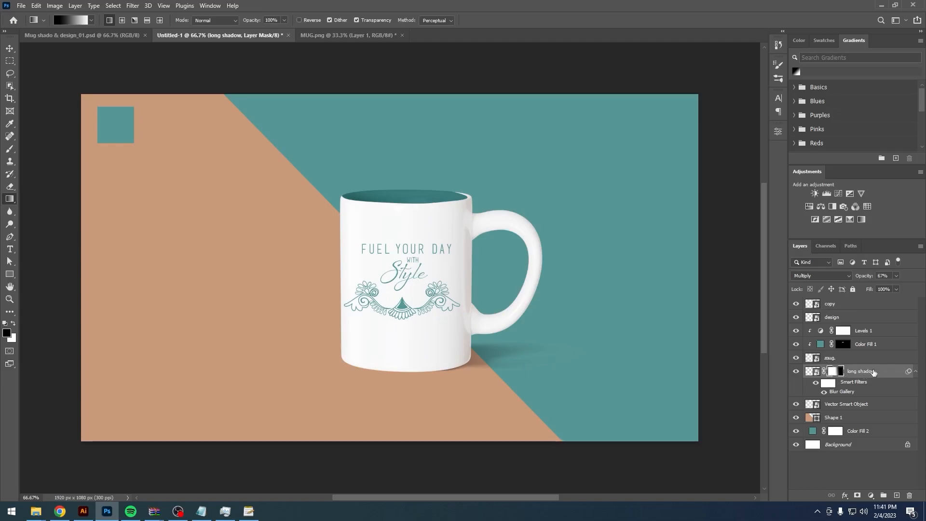
Create a new layer above the long shadow layer and name it drop shadow
click(896, 495)
click(837, 370)
text(drop shadow)
key(Return)
Paint a large soft black spot behind the mug on the drop shadow layer with the Brush tool
key(b)
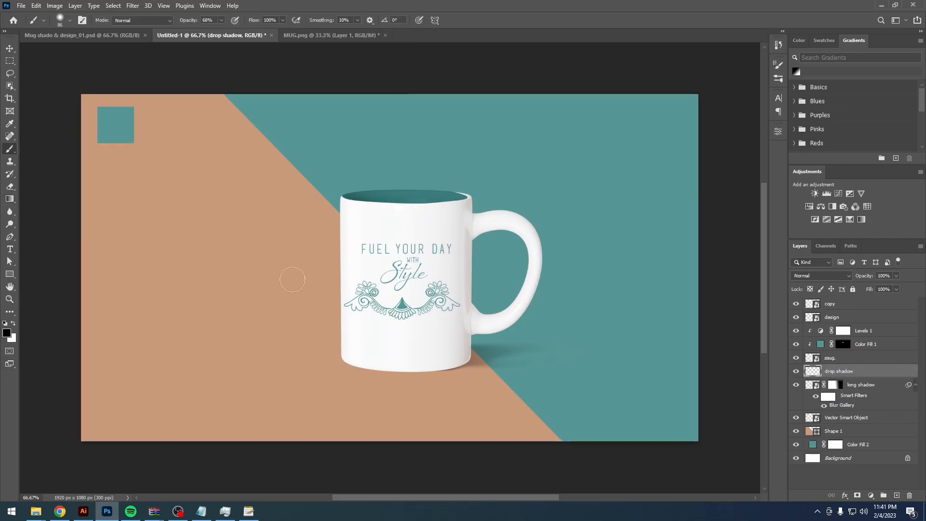
right_click(395, 313)
click(462, 10)
mouse_move(411, 299)
mouse_down()
mouse_move(428, 299)
mouse_move(412, 299)
mouse_up()
click(411, 299)
Flatten the black spot into a thin ellipse and fit it closely around the bottom edge of the mug
key(ctrl+t)
mouse_move(411, 232)
mouse_down()
mouse_move(411, 362)
mouse_move(390, 327)
mouse_move(391, 308)
mouse_up()
scroll(409, 371, up, 2)
drag(426, 370, 430, 365)
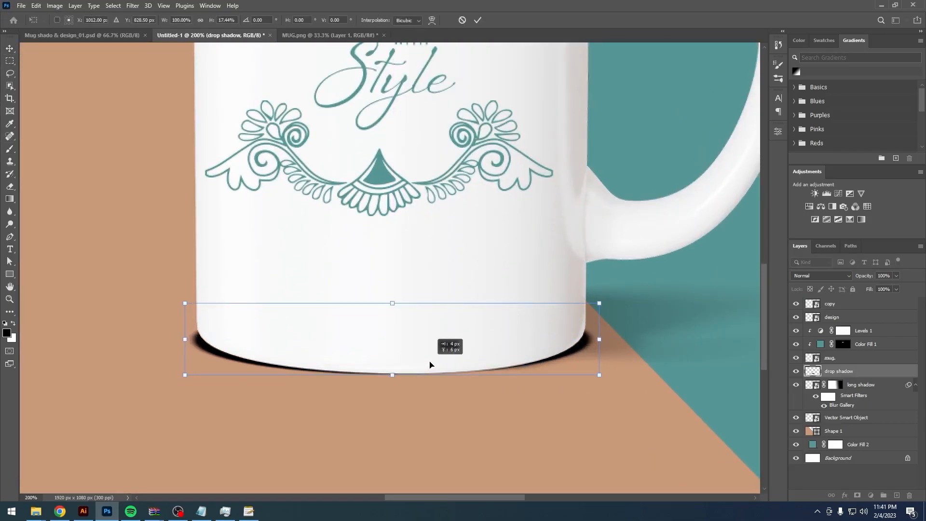
drag(394, 306, 393, 288)
drag(185, 330, 188, 327)
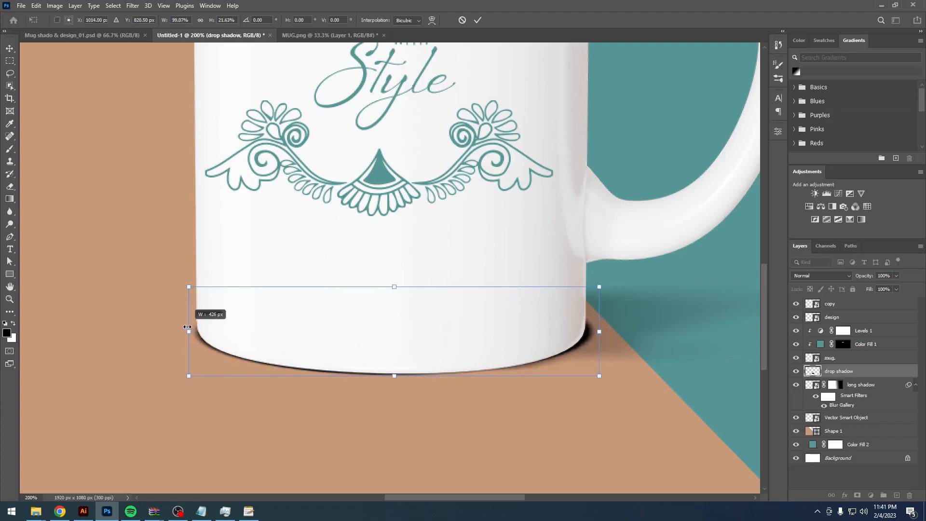
drag(599, 333, 593, 330)
drag(391, 376, 392, 378)
drag(392, 286, 394, 283)
click(478, 20)
Convert the drop shadow layer to a smart object and apply a Gaussian Blur to it
right_click(853, 371)
click(772, 231)
click(133, 6)
mouse_move(144, 128)
click(270, 165)
click(589, 124)
Set the drop shadow layer to Multiply blending at 57% opacity
click(820, 275)
click(810, 301)
drag(864, 276, 842, 278)
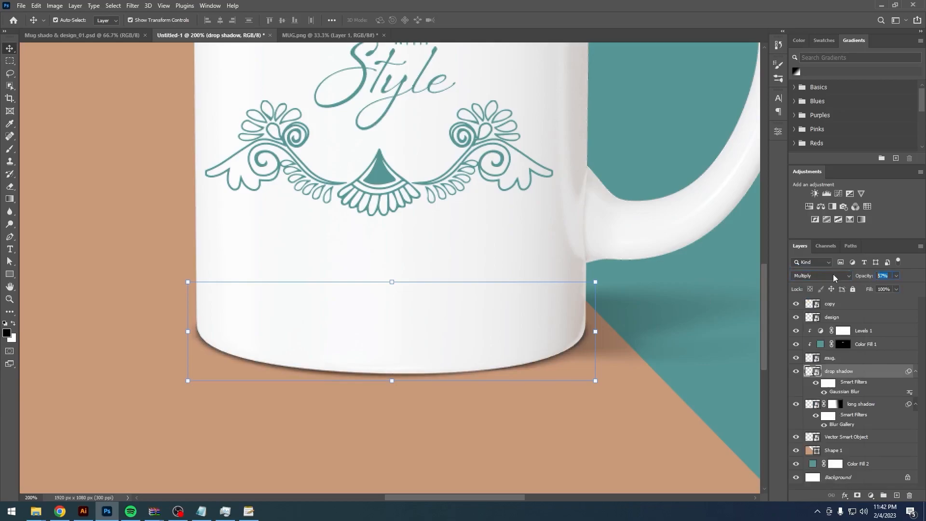
Set the long shadow layer's opacity to 66%
click(861, 404)
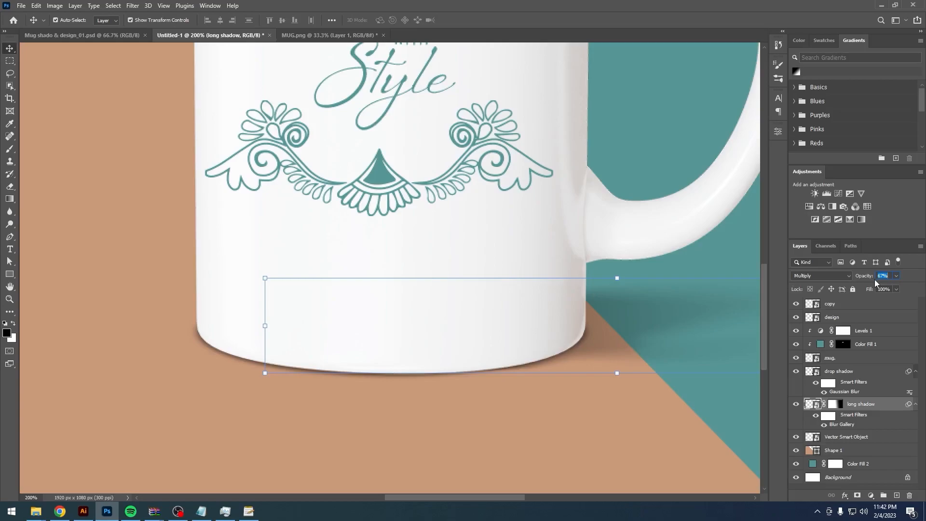
click(201, 405)
scroll(339, 372, down, 3)
click(345, 443)
scroll(358, 348, up, 1)
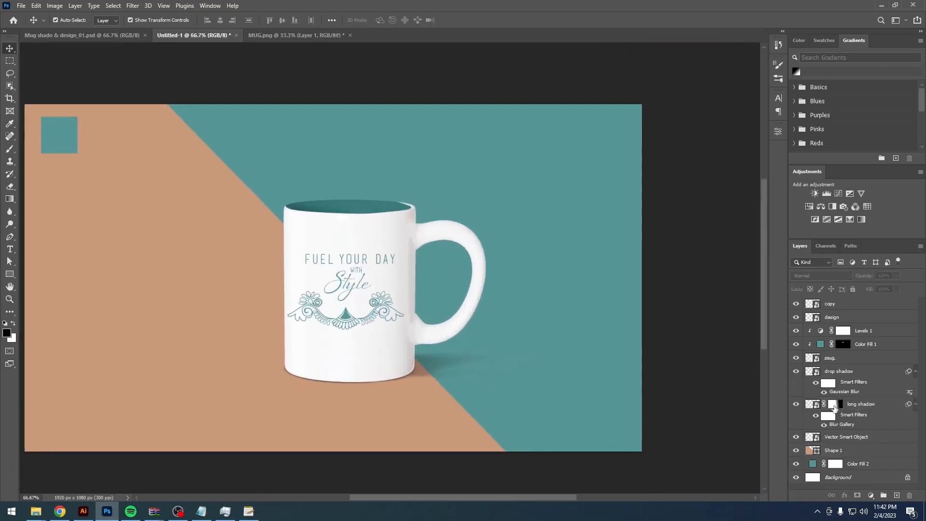
Hide the Vector Smart Object layer containing the teal swatch square
click(851, 306)
click(856, 437)
click(795, 437)
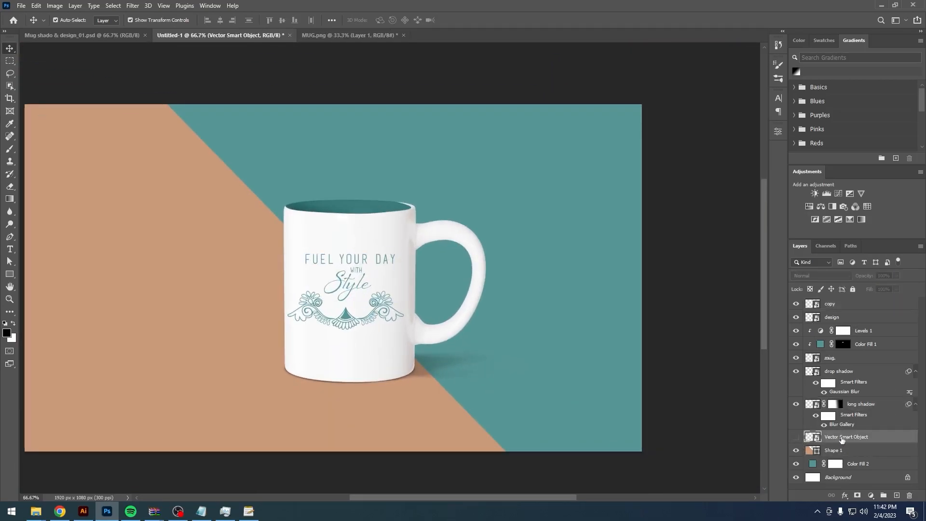
Group all layers from long shadow up to copy and name the group mug01
click(864, 406)
shift+click(844, 305)
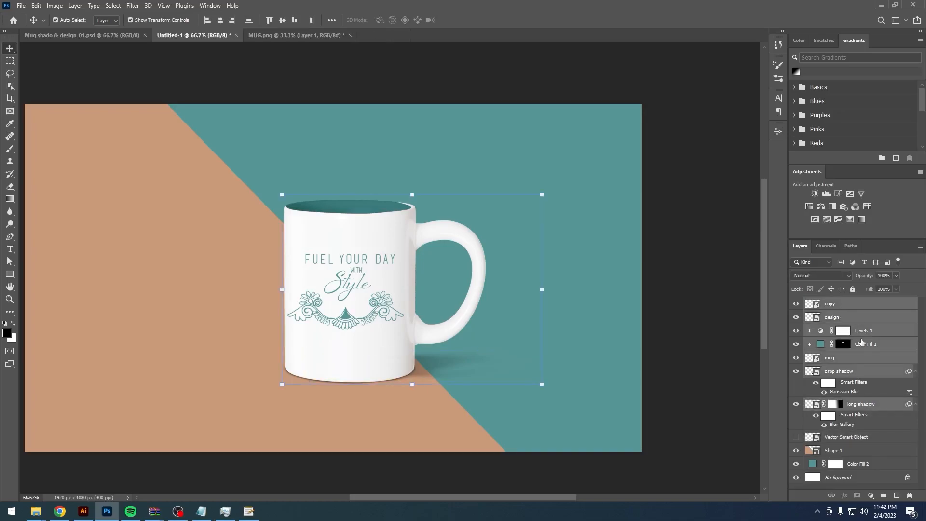
key(ctrl+g)
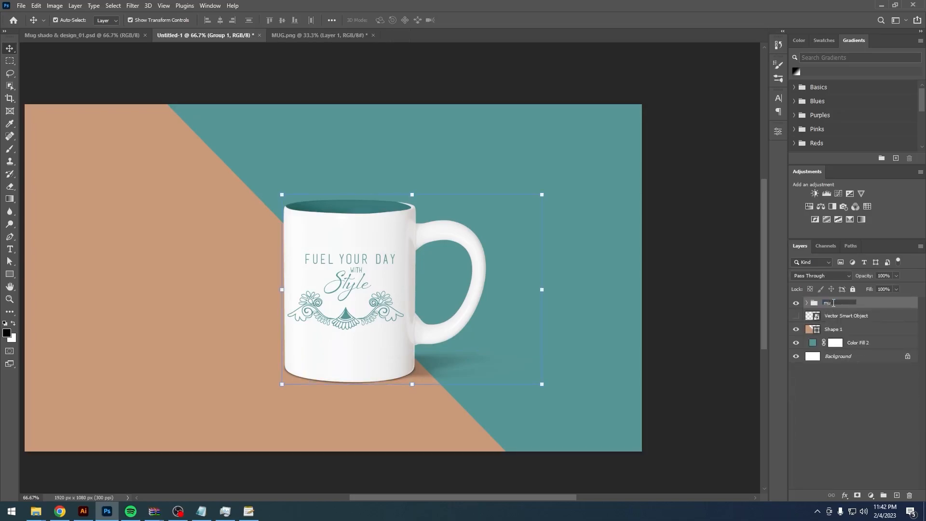
click(833, 303)
text(mug01)
key(Return)
click(806, 303)
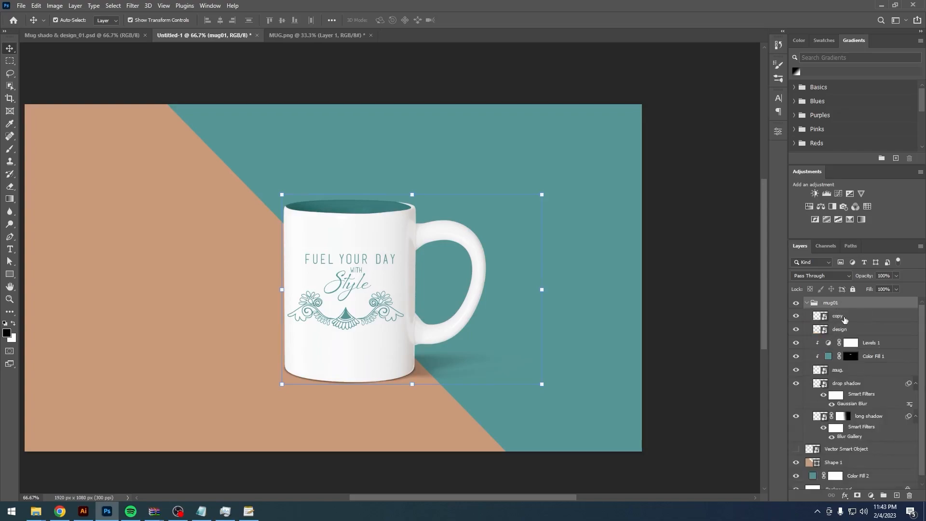
click(844, 320)
click(807, 303)
click(835, 303)
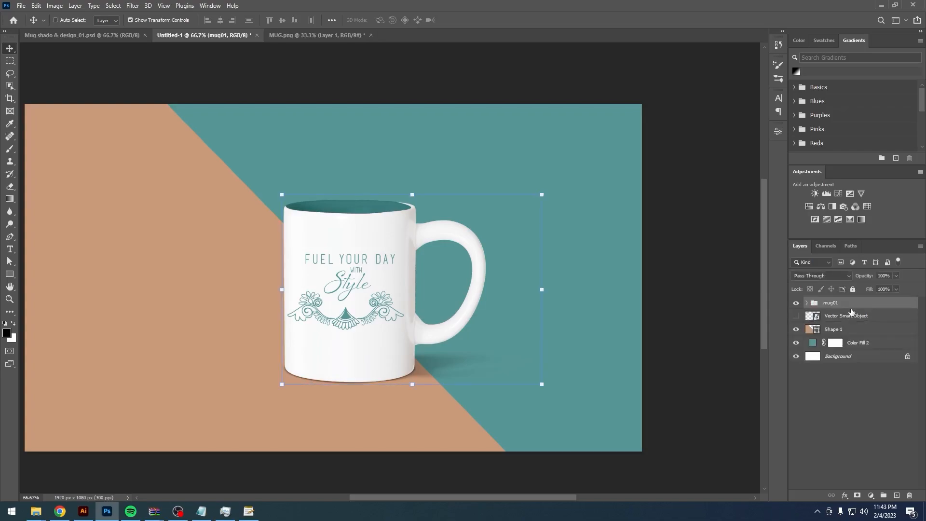
Try to create a merged copy of the mug01 group as a separate layer, and discard it
click(897, 495)
key(ctrl+alt+e)
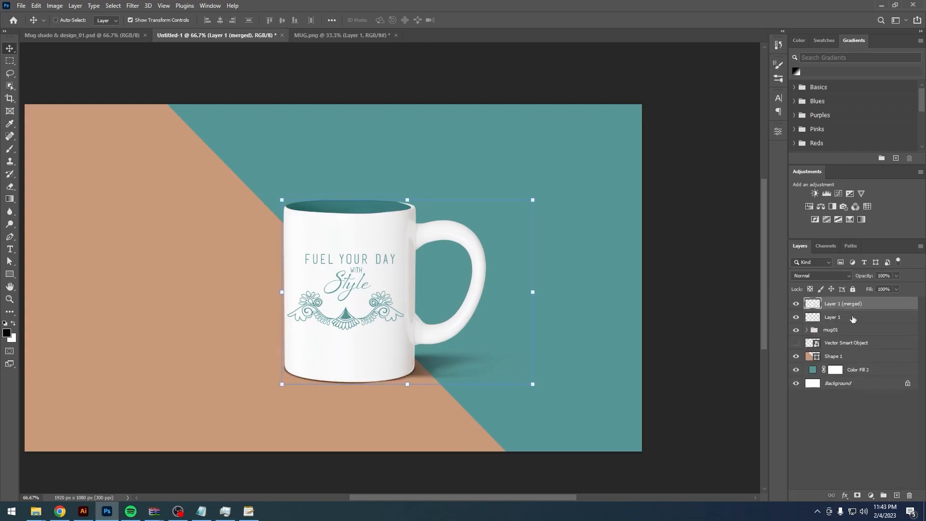
click(844, 317)
click(910, 496)
click(796, 304)
click(796, 304)
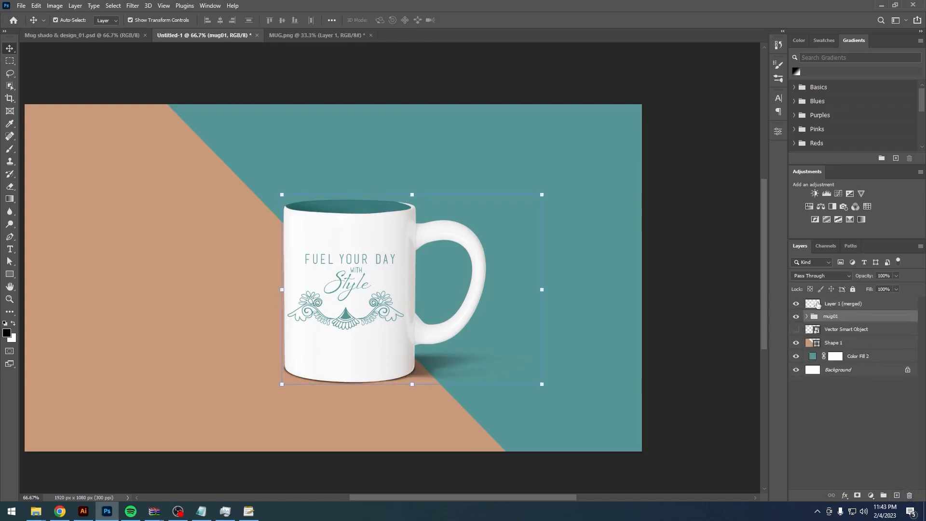
right_click(855, 305)
click(868, 307)
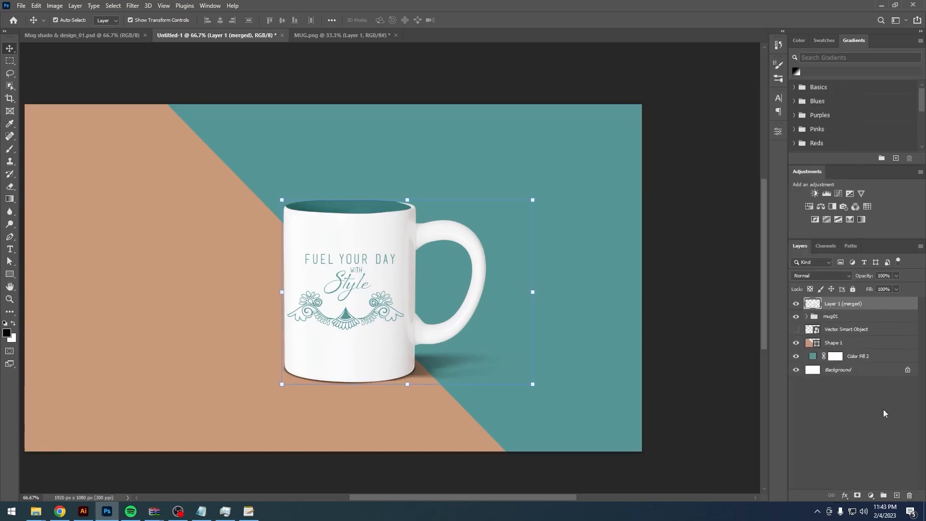
click(909, 495)
Duplicate the mug layer inside mug01 and move one of the two mug layers out, directly below the group
click(806, 303)
click(826, 419)
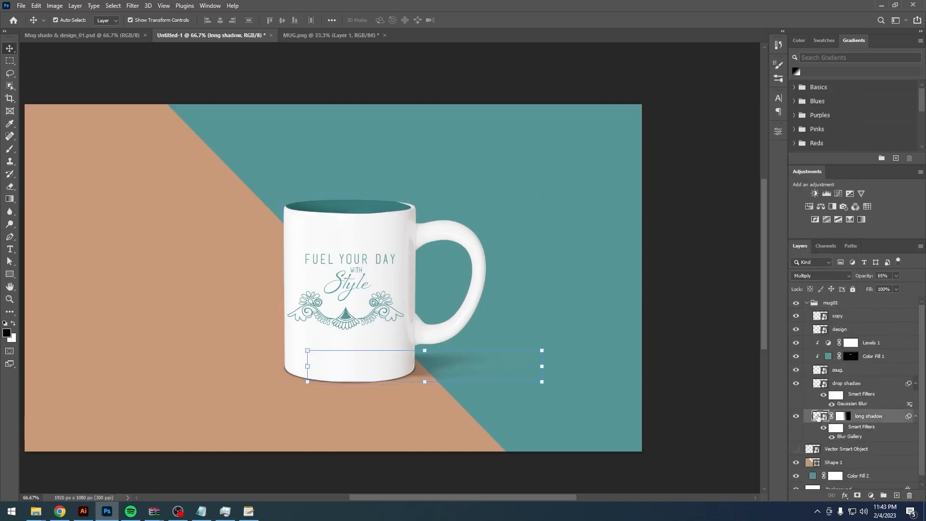
click(818, 370)
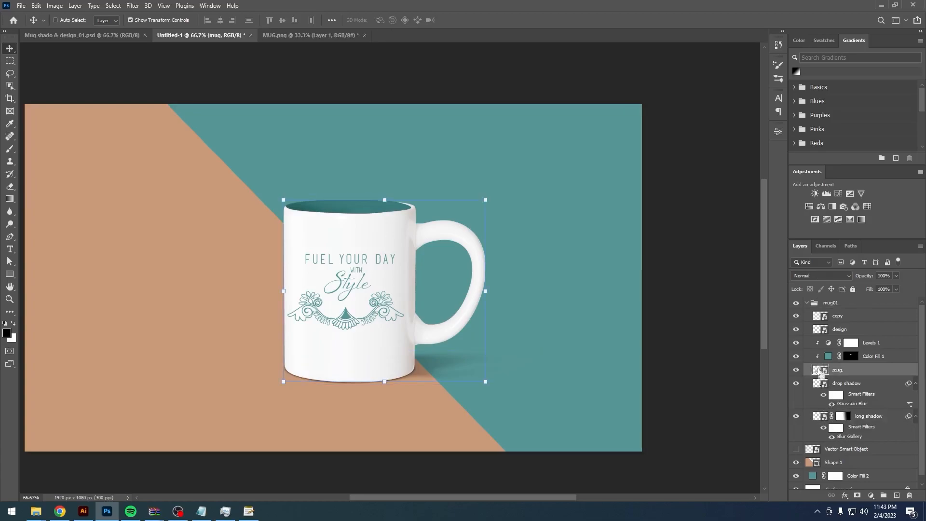
key(ctrl+j)
drag(817, 371, 820, 305)
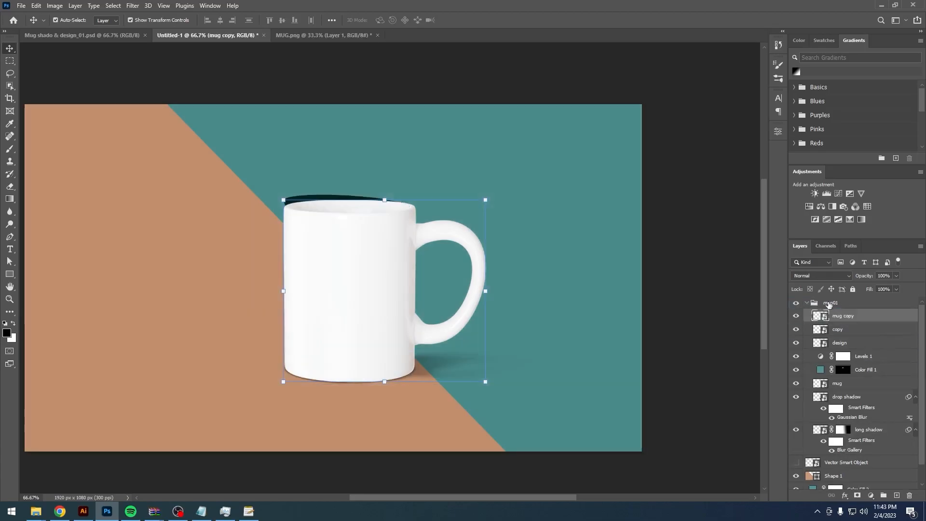
key(ctrl+z)
drag(850, 381, 837, 461)
click(806, 303)
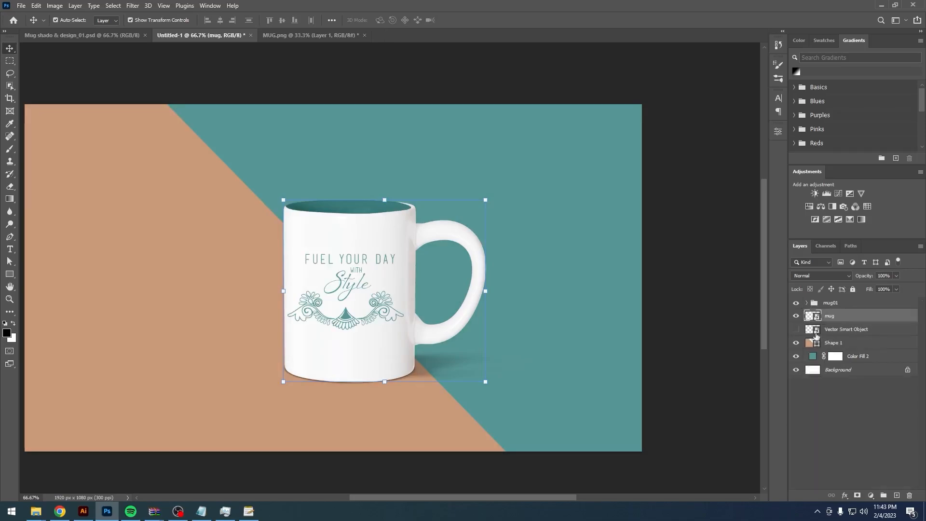
Label the mug01 group red and rename the mug layer below it as reflect
right_click(802, 313)
click(816, 337)
double_click(829, 315)
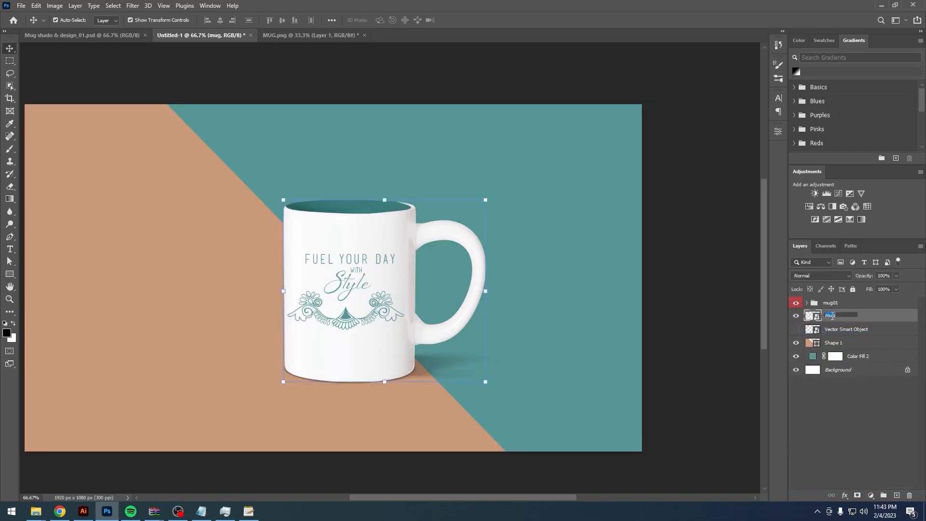
text(reflect)
key(Return)
Try to make a reflection by flipping the plain mug layer vertically beneath the mug, and delete that layer
key(ctrl+t)
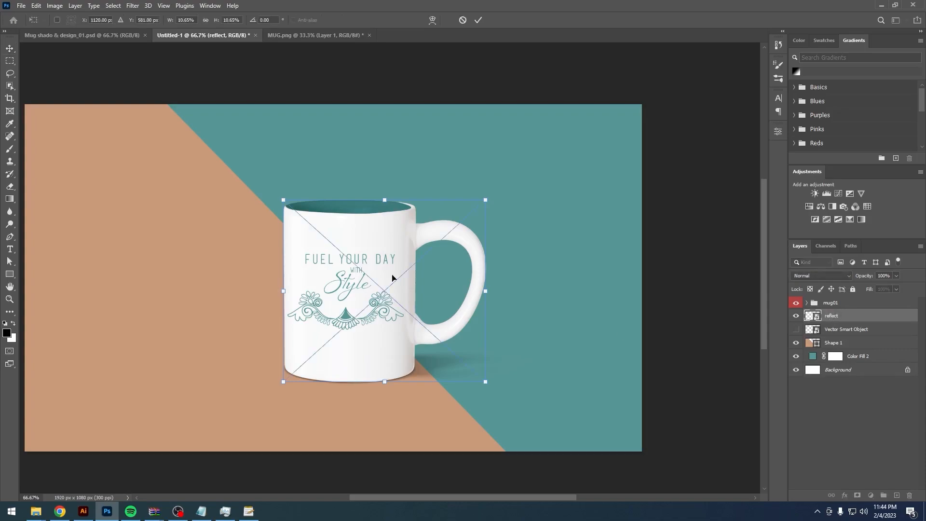
right_click(379, 257)
click(400, 442)
drag(375, 281, 369, 421)
key(Return)
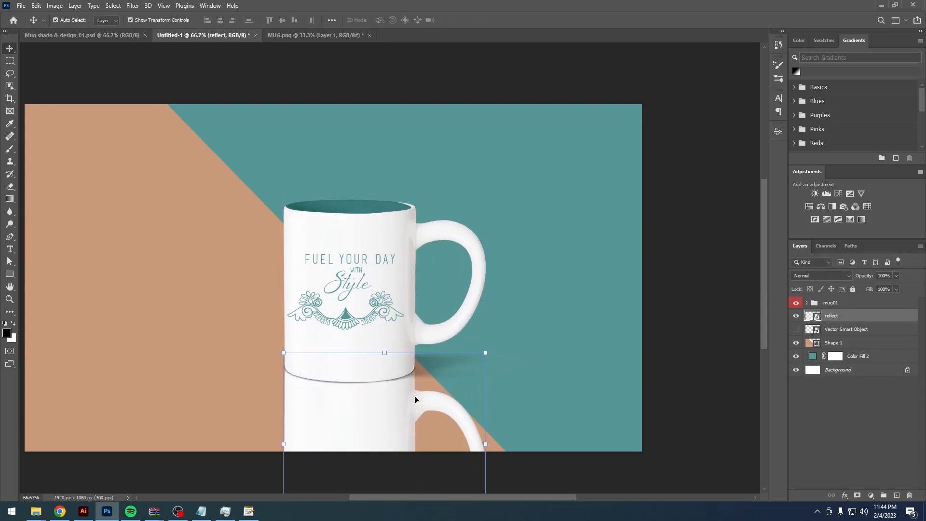
click(909, 495)
Expand the mug01 group and rename its mug copy layer to mug
click(807, 302)
click(844, 316)
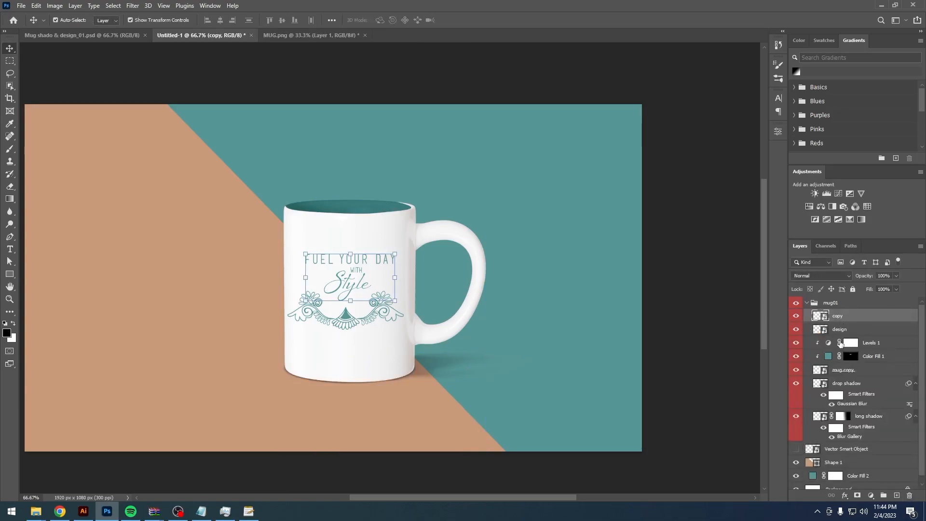
click(846, 383)
click(868, 416)
click(846, 383)
click(844, 369)
shift+click(849, 317)
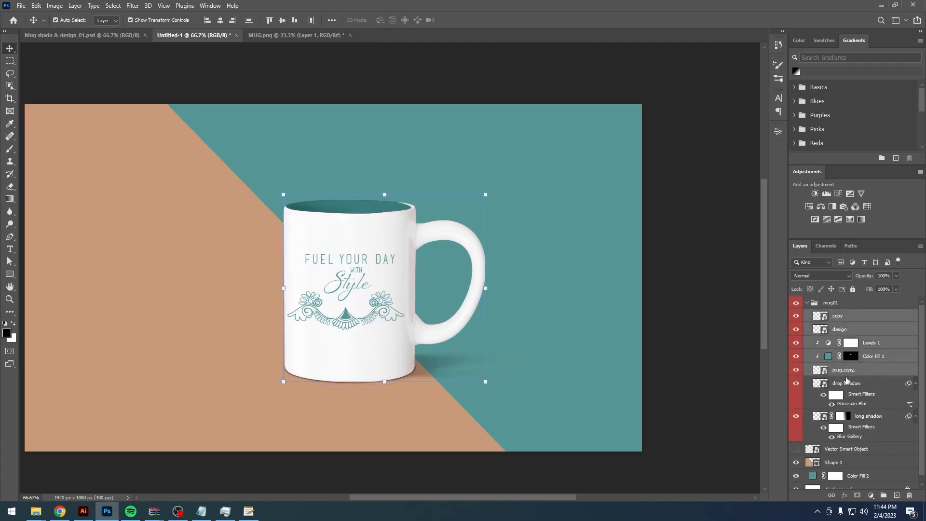
double_click(844, 369)
text(mug)
key(Return)
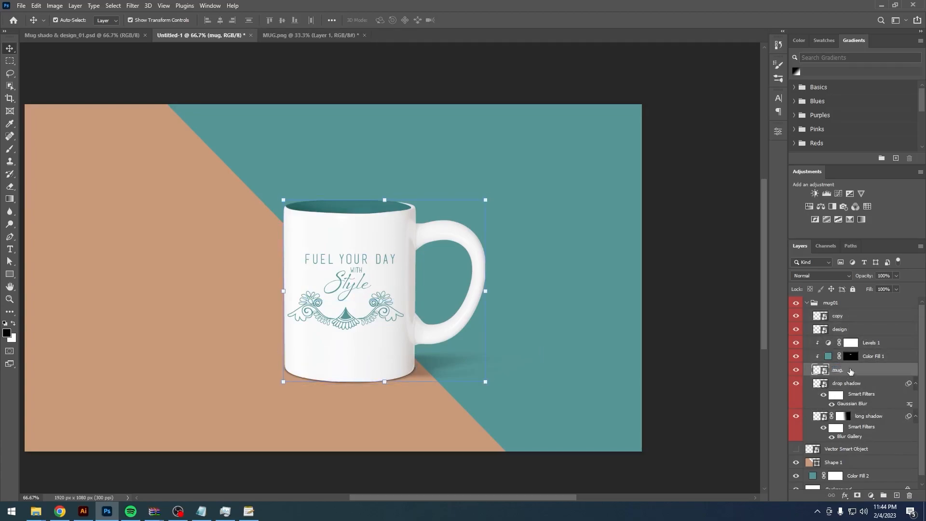
Stamp the layers from mug up to copy into one merged layer and move it below the mug01 group
shift+click(854, 317)
key(ctrl+alt+e)
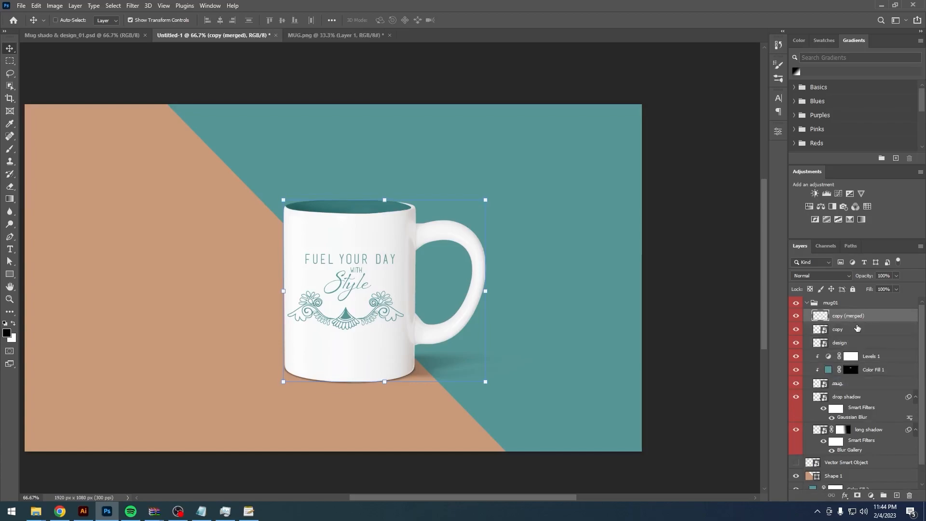
drag(855, 318, 822, 457)
click(807, 303)
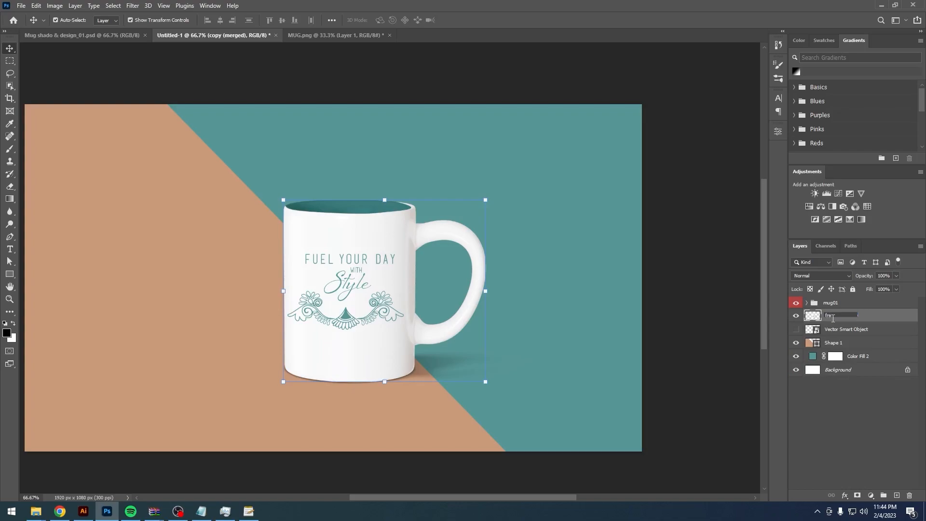
Rename the merged mug layer as reflect and convert it to a smart object
text(rec)
key(BackSpace)
text(flect)
key(Return)
right_click(851, 316)
click(758, 226)
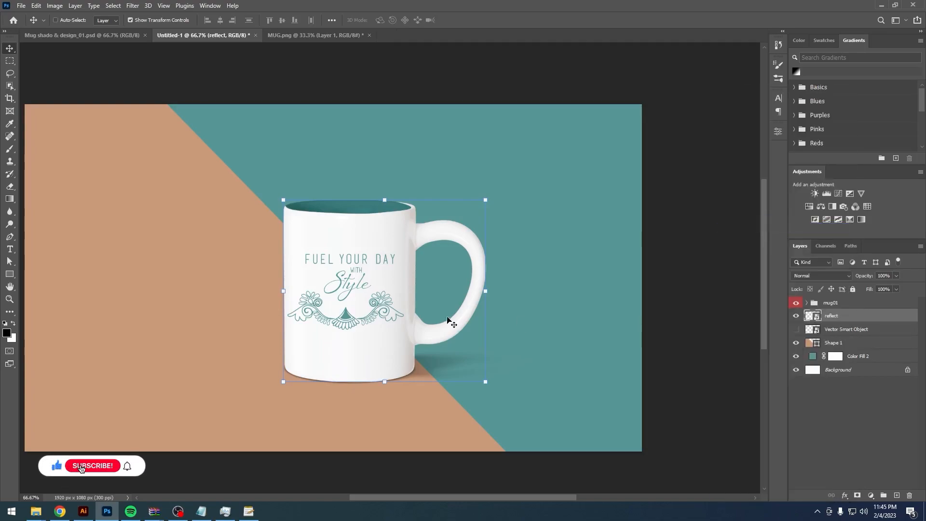
Flip the reflect layer vertically and move it down so it mirrors the mug from its base
key(ctrl+t)
right_click(392, 243)
click(415, 434)
drag(371, 291, 374, 446)
click(478, 20)
Apply a Motion Blur at a 90° angle to the reflect layer
click(133, 6)
mouse_move(159, 124)
click(277, 184)
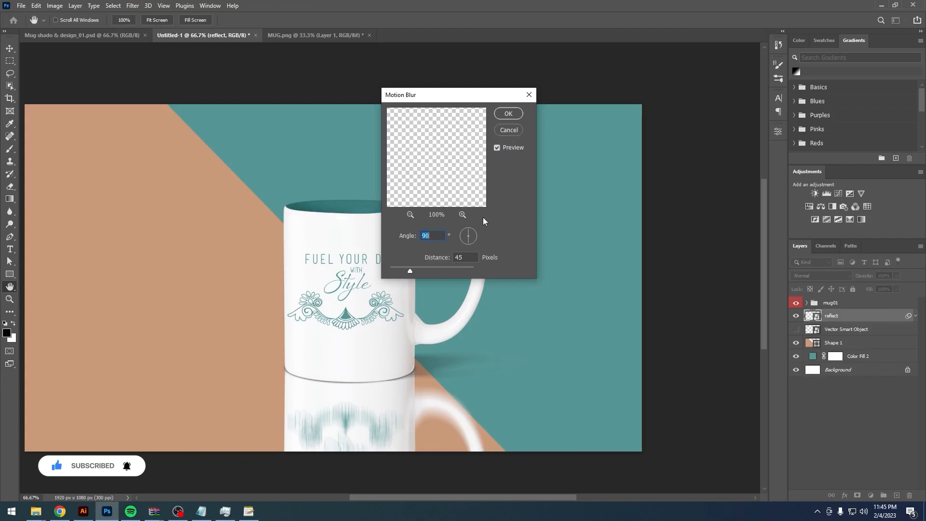
drag(410, 270, 411, 271)
key(Return)
Apply a Gaussian Blur to the reflect layer and add a layer mask to it
click(132, 5)
mouse_move(159, 123)
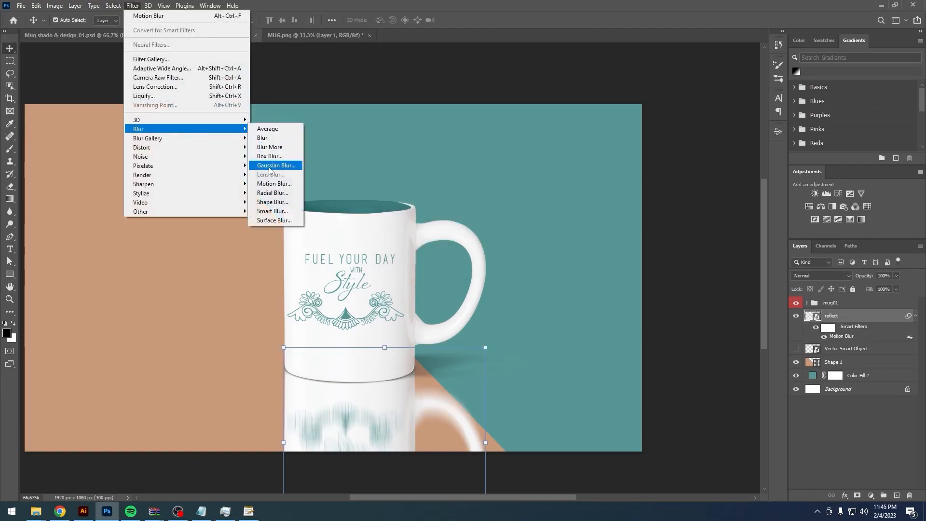
click(275, 168)
drag(468, 253, 466, 252)
key(Return)
click(858, 494)
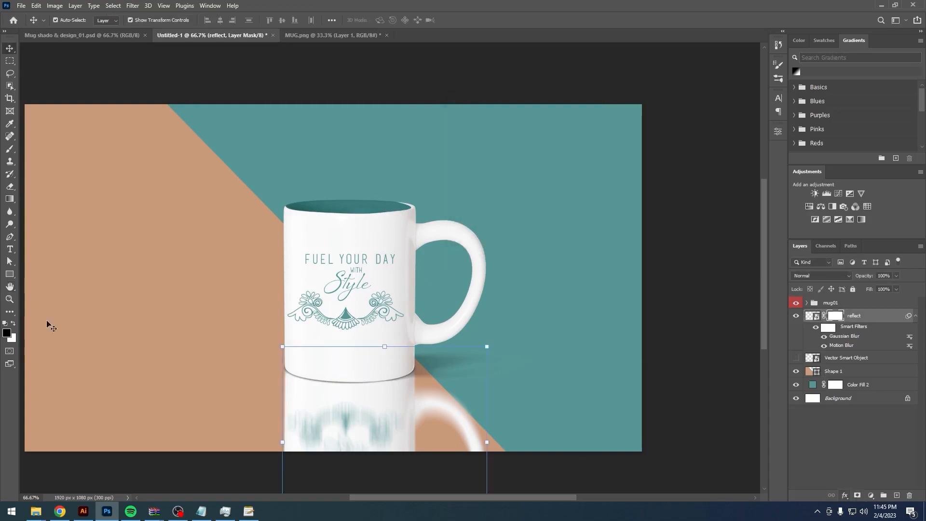
Fade the mug's reflection downward with a gradient on the reflect layer's mask and set the layer's blend mode to Soft Light
click(9, 198)
drag(350, 341, 351, 343)
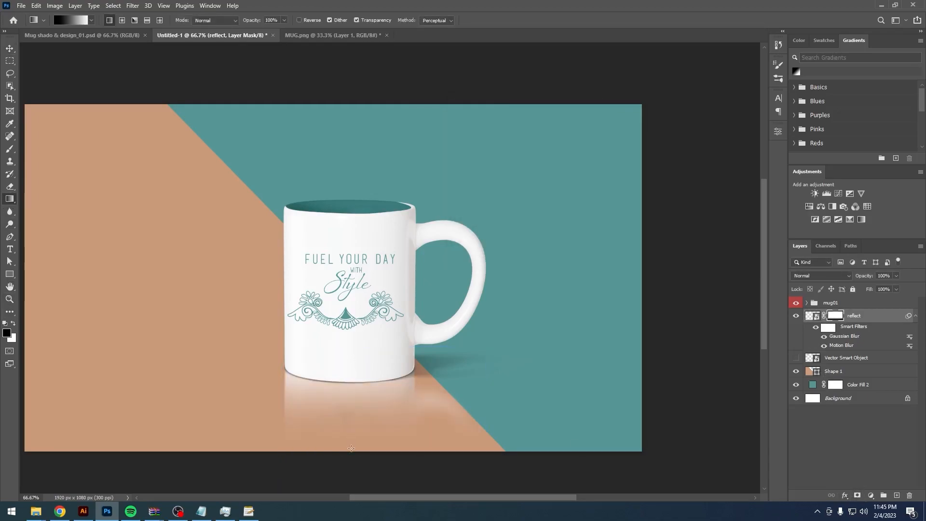
click(819, 276)
click(815, 346)
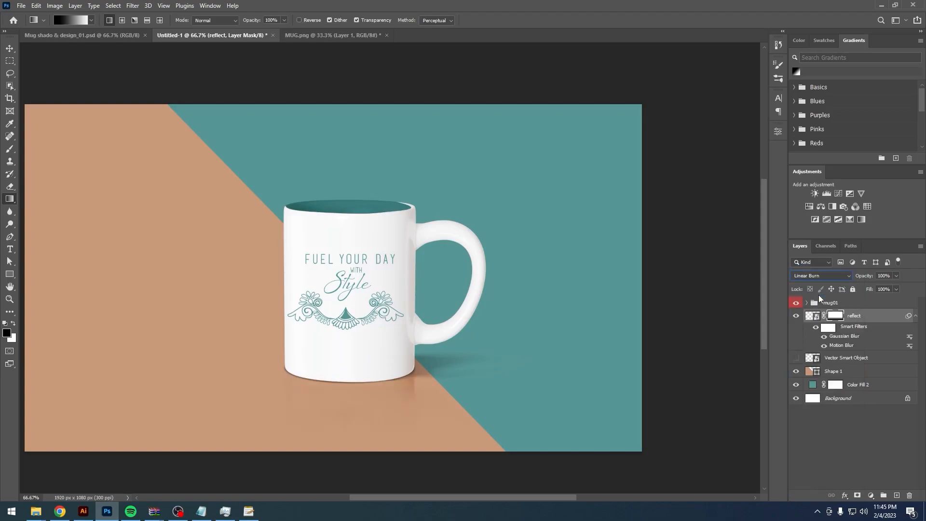
key(Down)
key(Down)
key(Down)
key(Up)
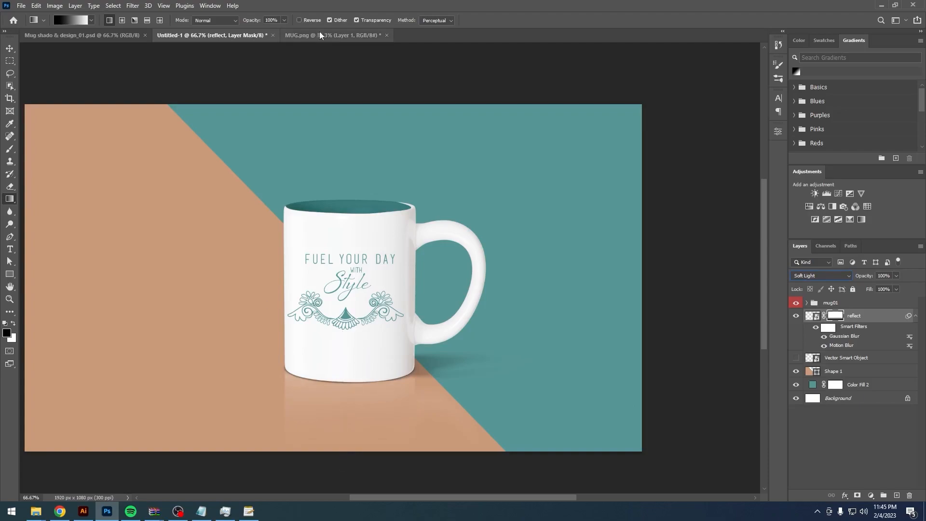
Group the reflect layer with the mug01 group and name the new group mug1
click(9, 48)
click(670, 330)
scroll(379, 374, down, 1)
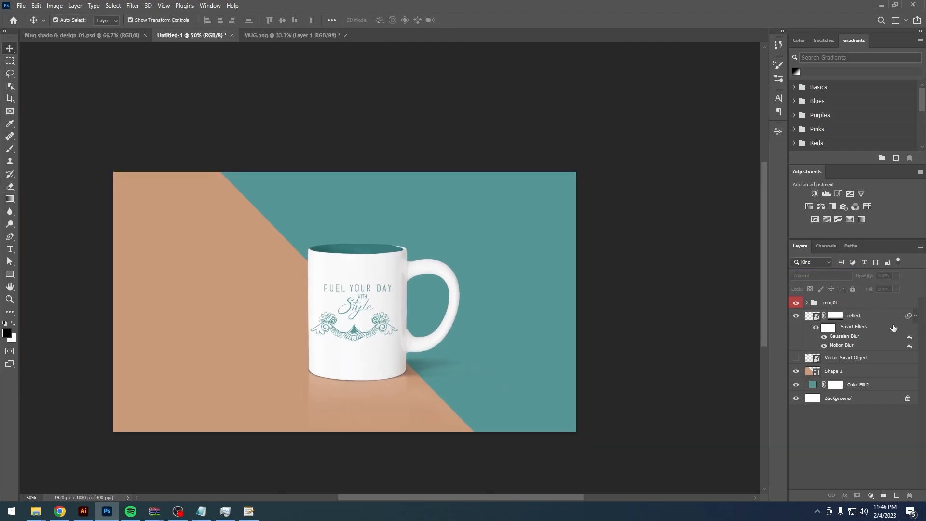
click(863, 317)
shift+click(854, 306)
key(ctrl+g)
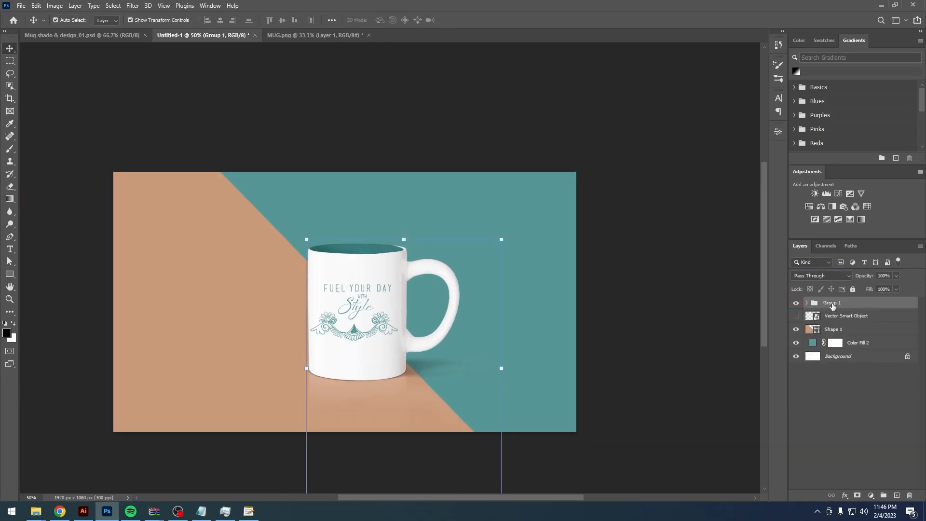
text(1)
key(Return)
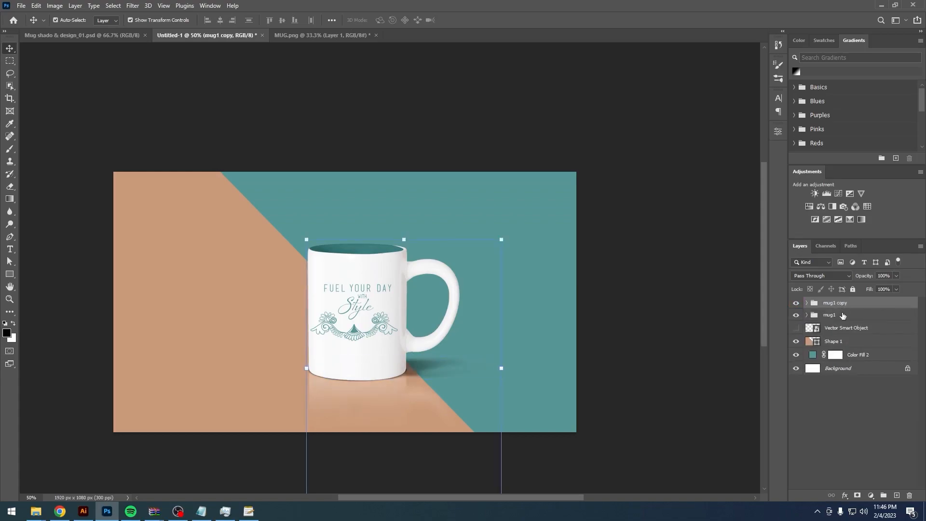
Duplicate the mug1 group, then scale the original mug1 down and place it to the left, slightly behind the copy
key(ctrl+j)
key(ctrl+t)
drag(375, 305, 261, 306)
drag(207, 231, 220, 248)
drag(260, 319, 256, 313)
key(Return)
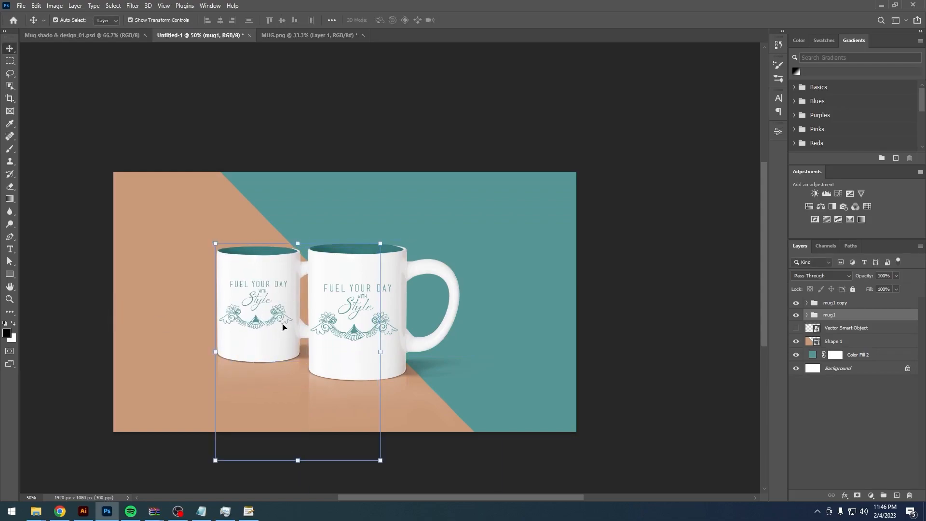
Apply a tan Color Overlay at 100% opacity to the design layer of the smaller mug
click(99, 315)
click(256, 324)
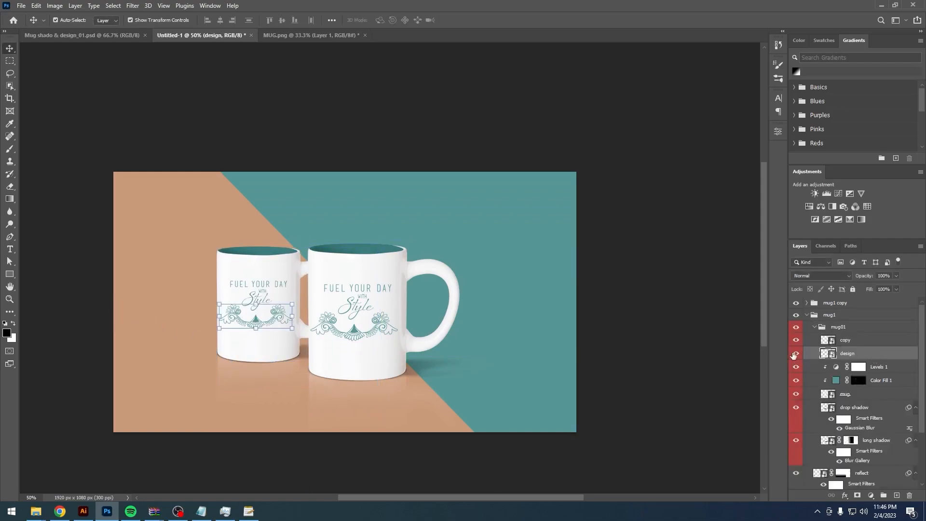
double_click(879, 357)
click(505, 194)
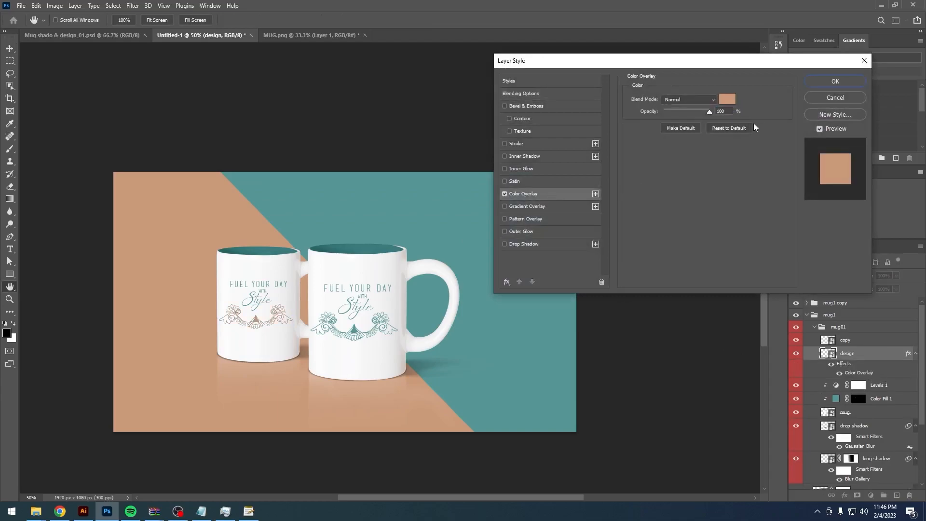
click(728, 100)
click(726, 123)
click(834, 81)
Copy the design layer's style and paste it onto the copy layer holding the smaller mug's lettering
right_click(846, 364)
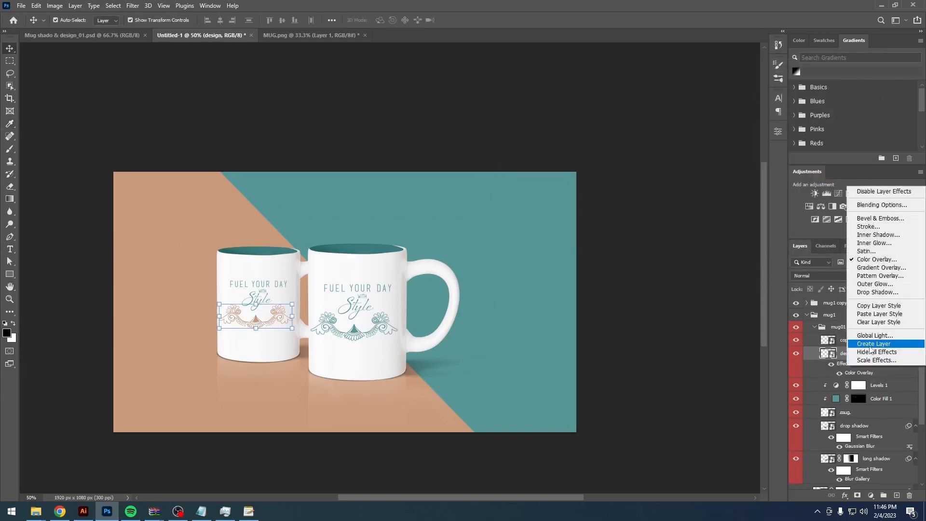
click(875, 305)
right_click(858, 340)
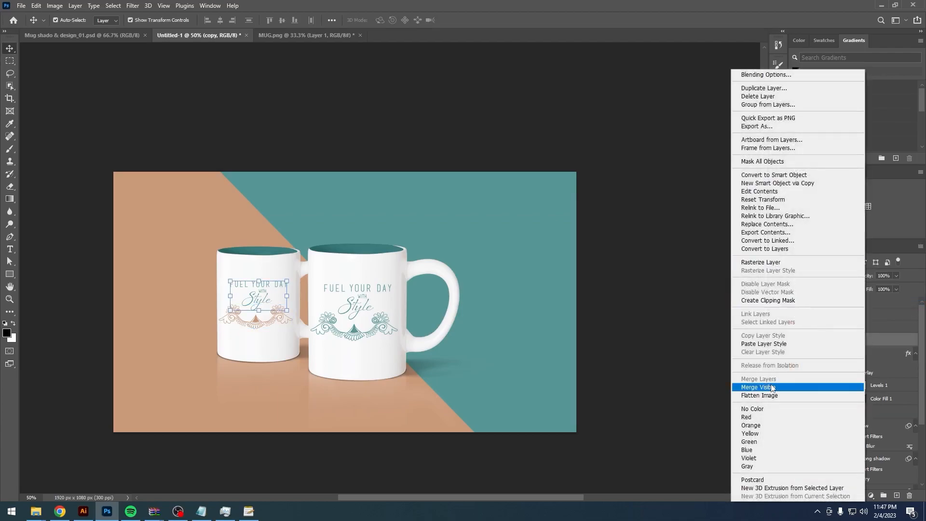
click(766, 343)
Change the smaller mug's Color Fill 1 interior colour to the tan sampled from the background
double_click(836, 417)
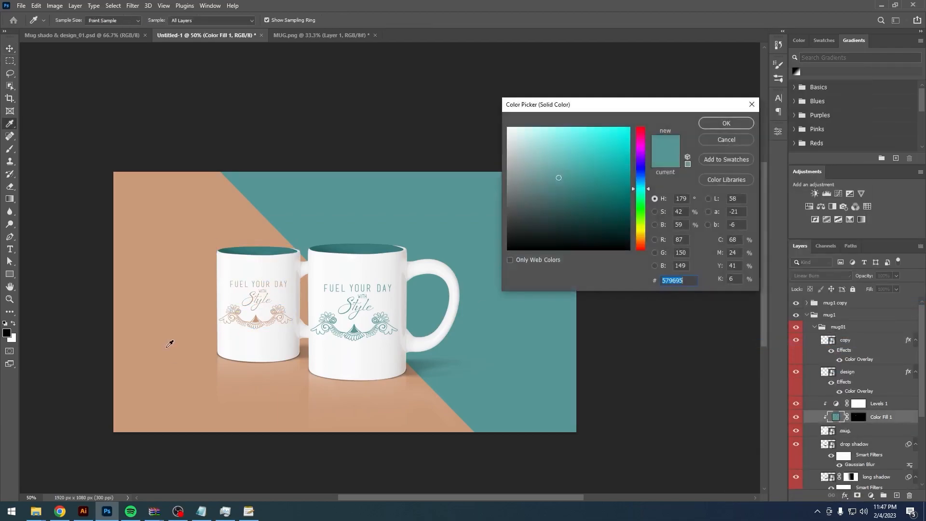
click(172, 345)
click(730, 125)
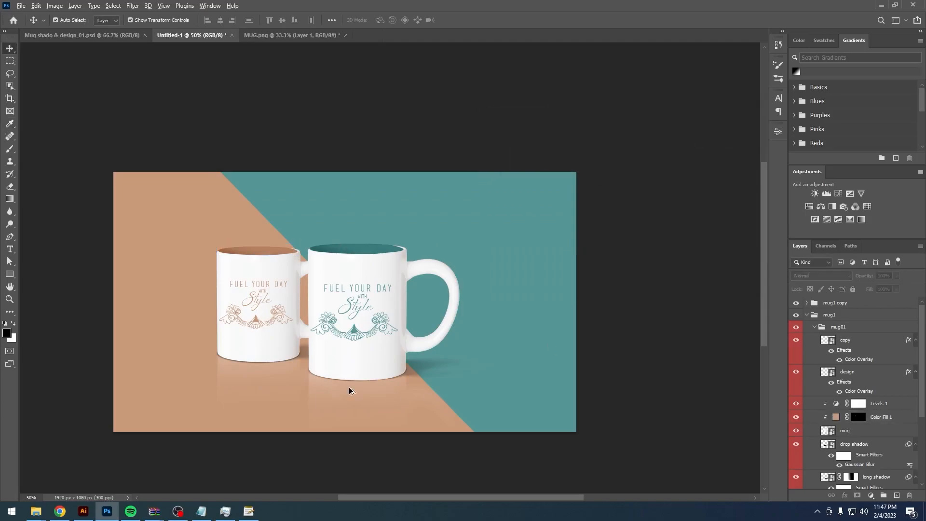